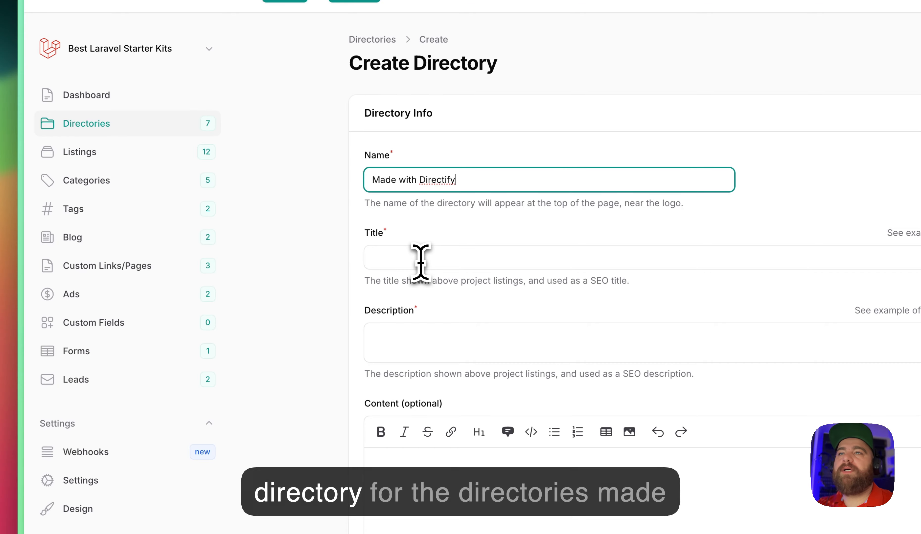
- Give the new directory the title "Made with Directify" and the description "The curated list of directories made with Directify", and create it
{"action": "left_click", "coordinate": [421, 259]}
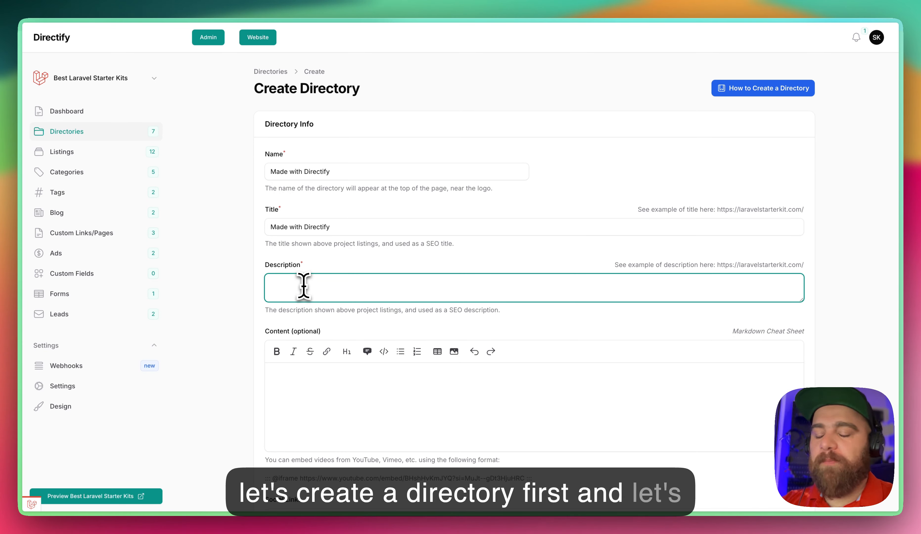
{"action": "type", "text": "The"}
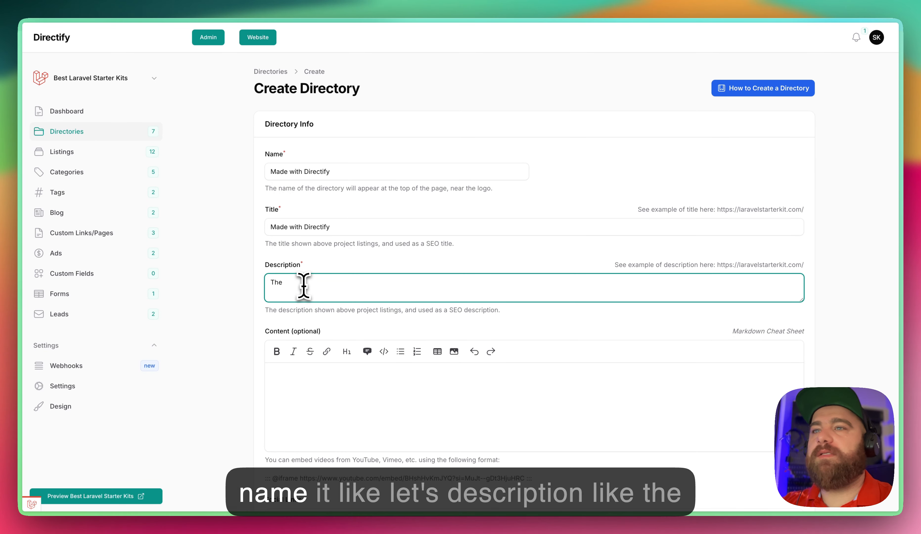
{"action": "type", "text": " curated list of directories made with Directify"}
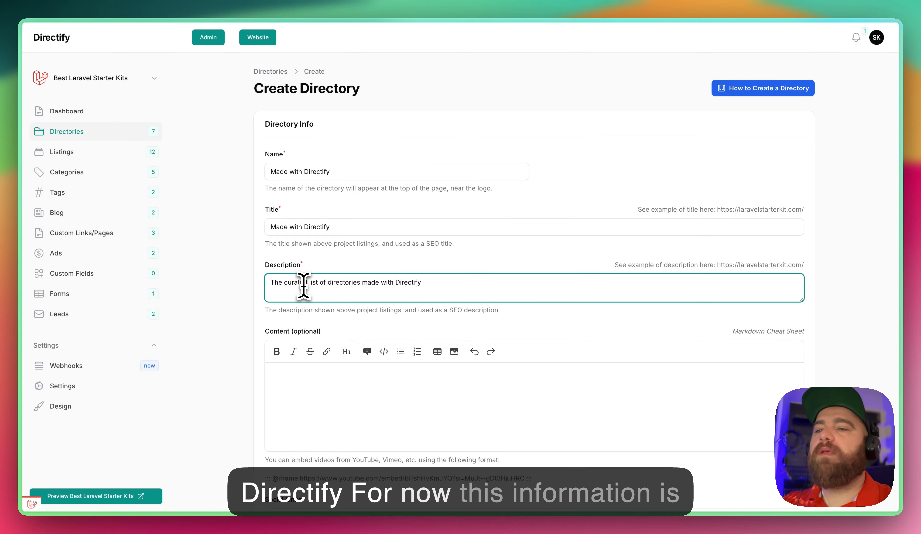
{"action": "scroll", "coordinate": [333, 269], "scroll_direction": "down", "scroll_amount": 4}
{"action": "scroll", "coordinate": [333, 276], "scroll_direction": "down", "scroll_amount": 6}
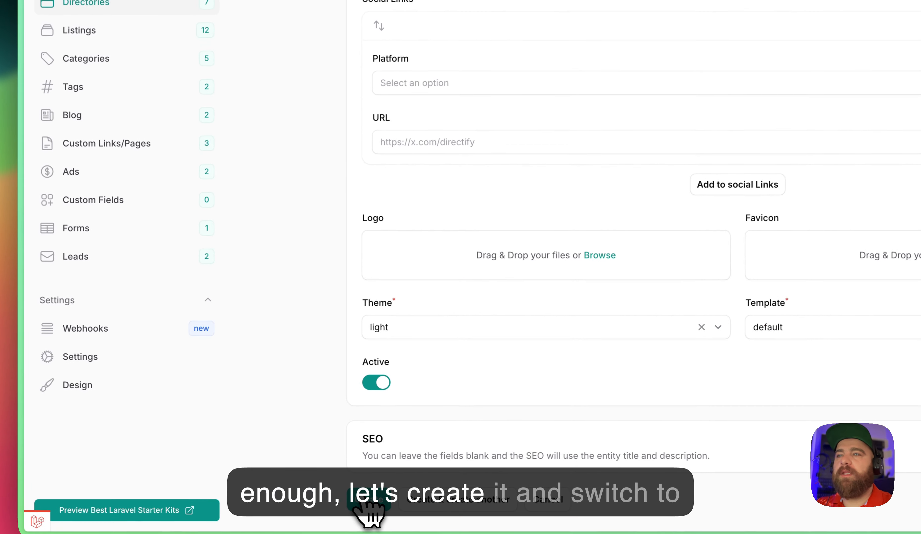
{"action": "left_click", "coordinate": [352, 502]}
- Switch to the Made with Directify directory and open its listings
{"action": "left_click", "coordinate": [117, 92]}
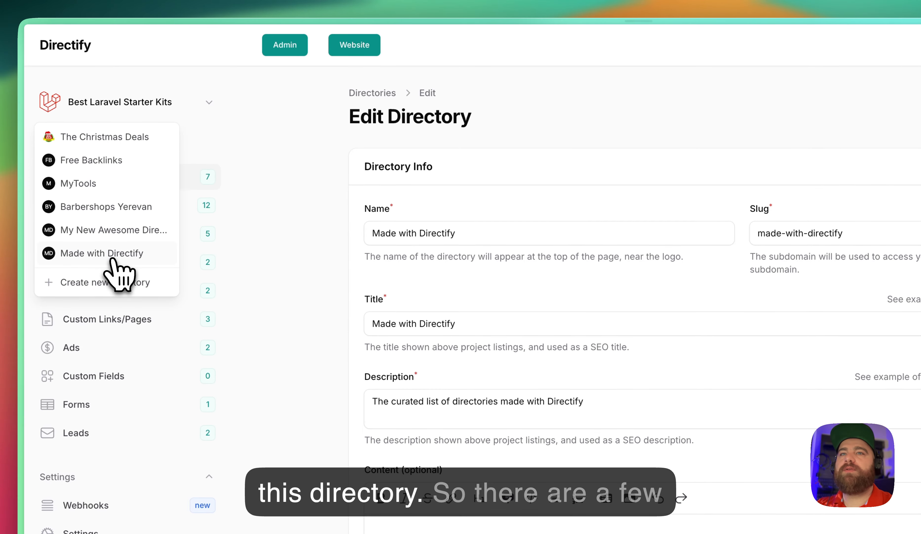
{"action": "left_click", "coordinate": [112, 254]}
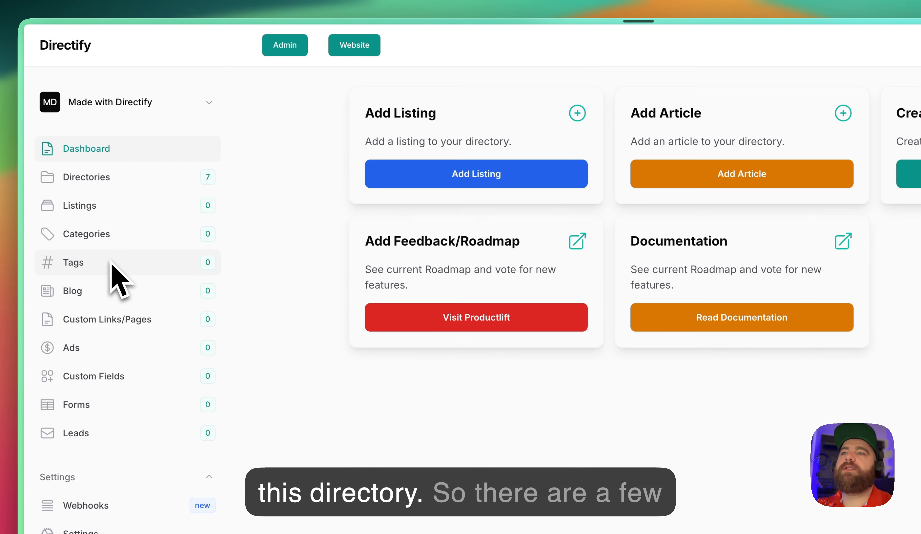
{"action": "left_click", "coordinate": [99, 208]}
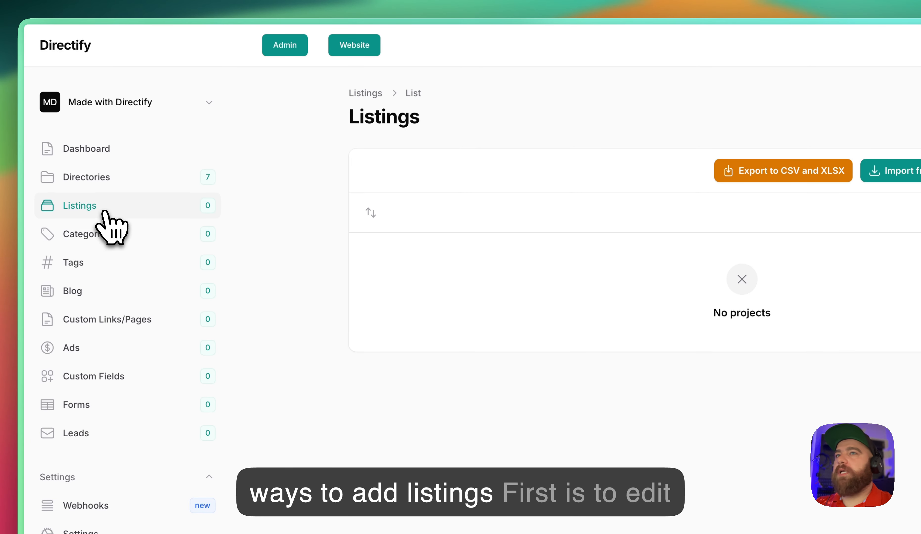
- Create a listing with the URL larafast.com, the name Larafast and the description "SaaS Starter Kit"
{"action": "left_click", "coordinate": [806, 117]}
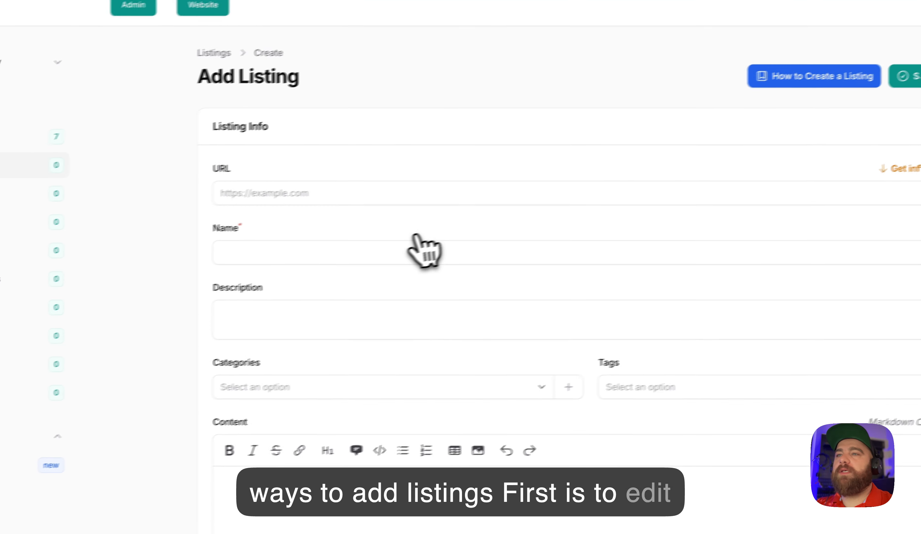
{"action": "left_click", "coordinate": [274, 193]}
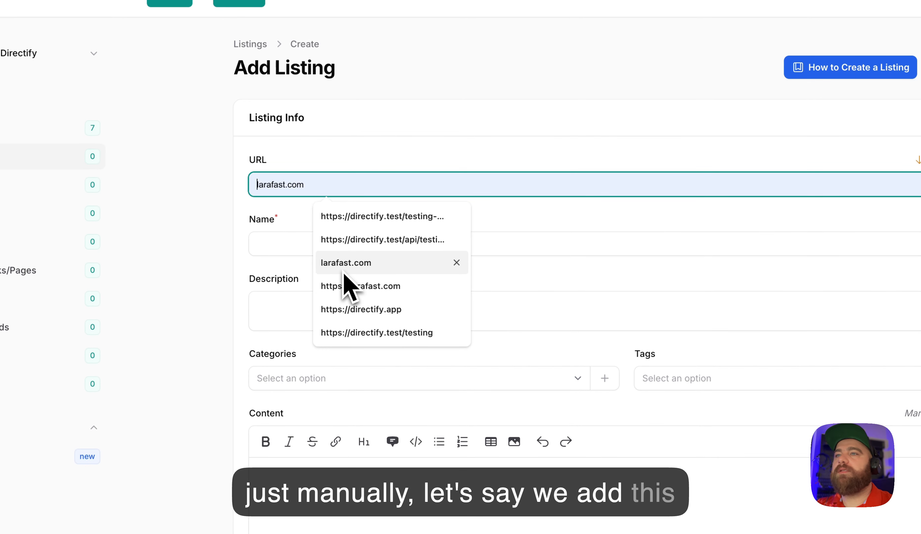
{"action": "left_click", "coordinate": [322, 251]}
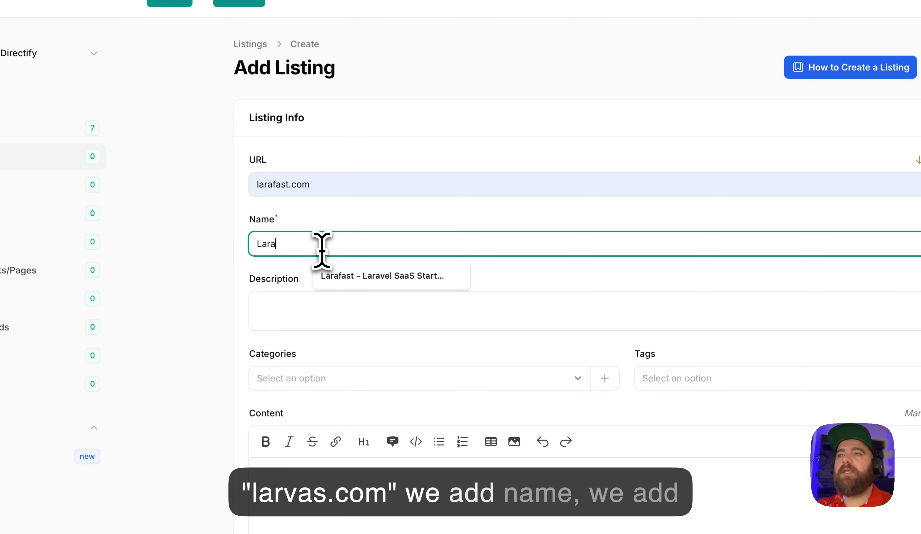
{"action": "key", "text": "Tab"}
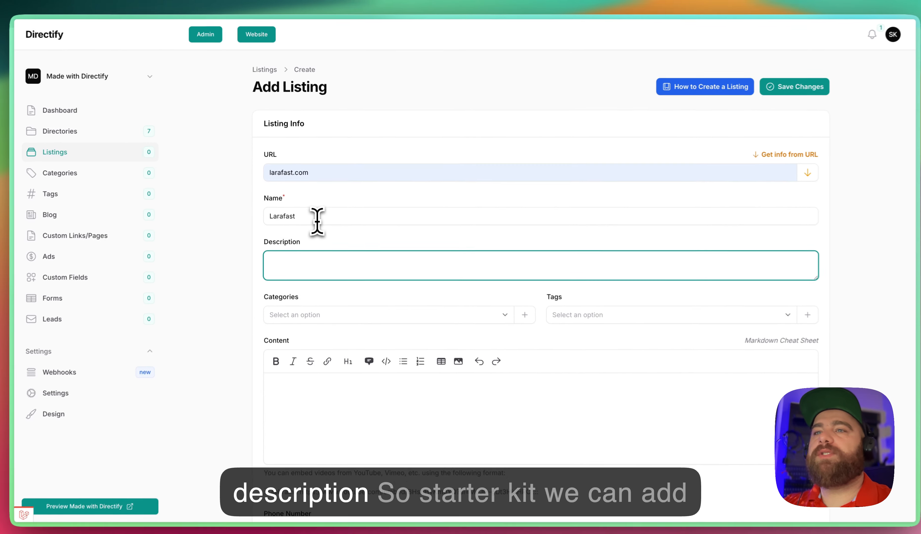
{"action": "type", "text": "SaaS Star"}
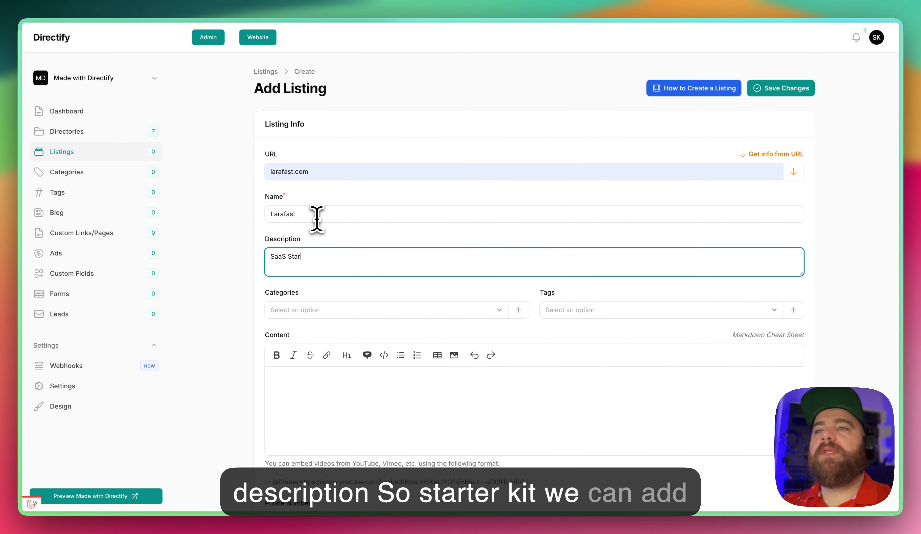
{"action": "type", "text": "ter Kit"}
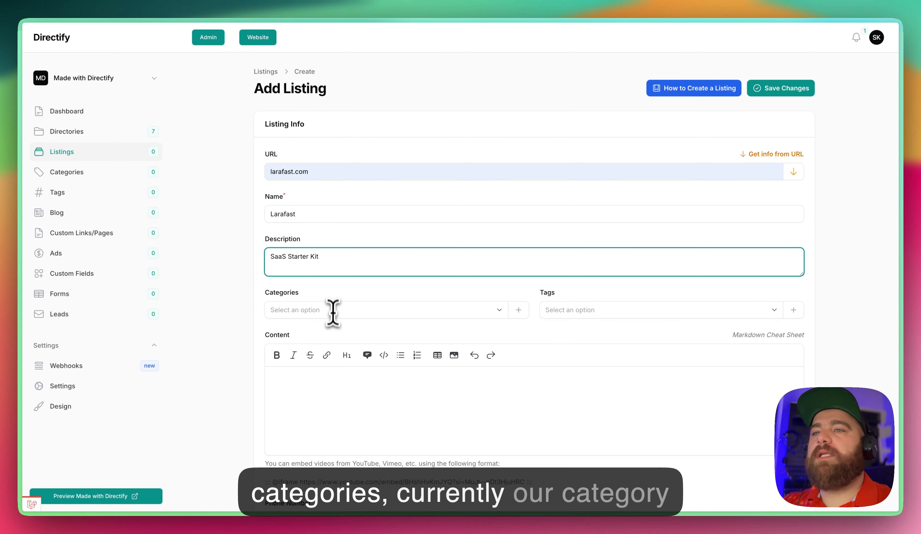
{"action": "scroll", "coordinate": [473, 259], "scroll_direction": "down", "scroll_amount": 6}
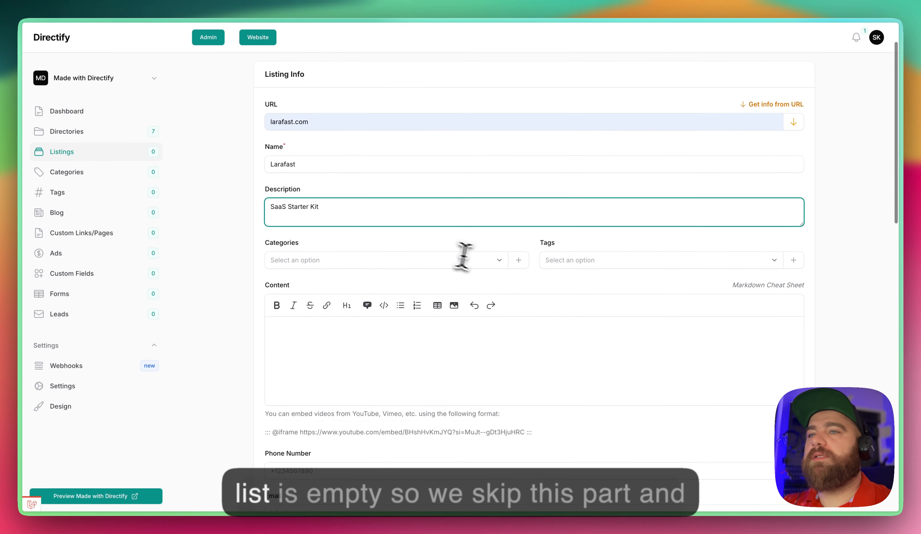
{"action": "scroll", "coordinate": [481, 261], "scroll_direction": "down", "scroll_amount": 10}
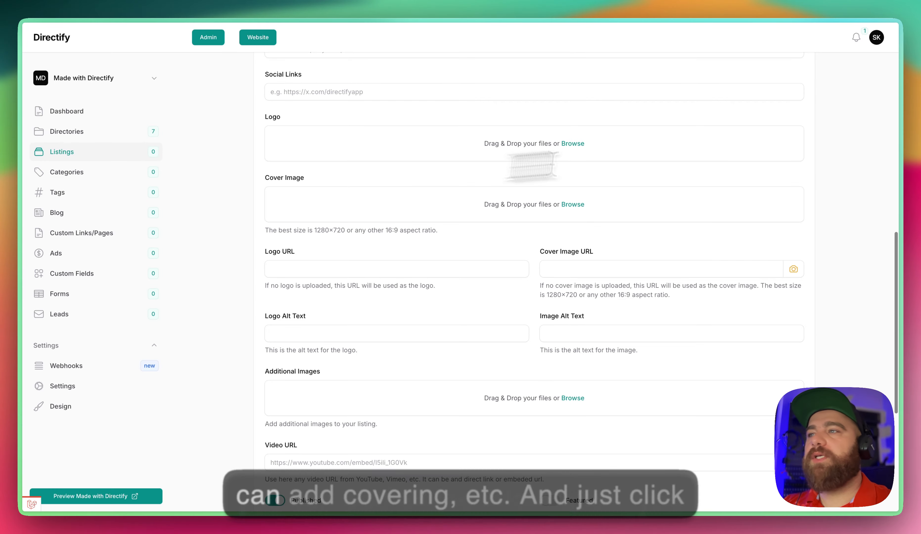
{"action": "scroll", "coordinate": [422, 286], "scroll_direction": "down", "scroll_amount": 7}
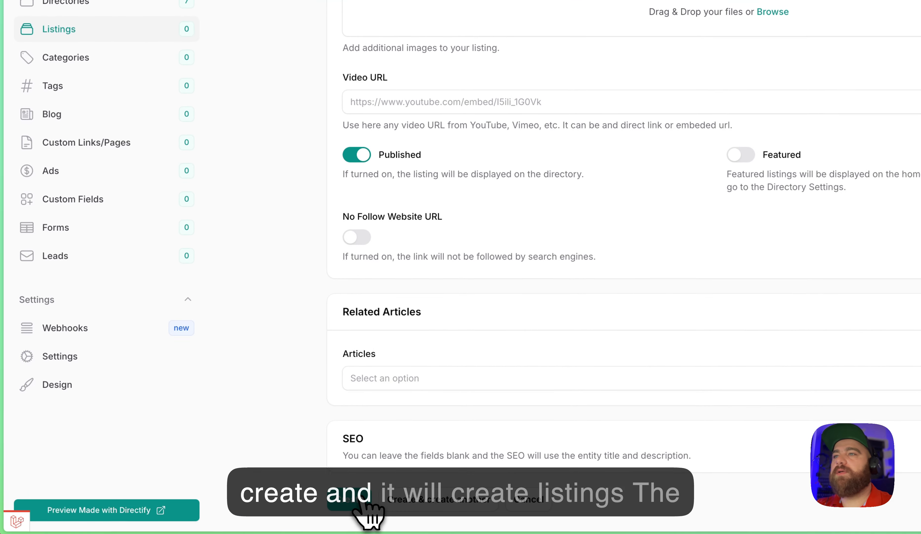
{"action": "left_click", "coordinate": [362, 498]}
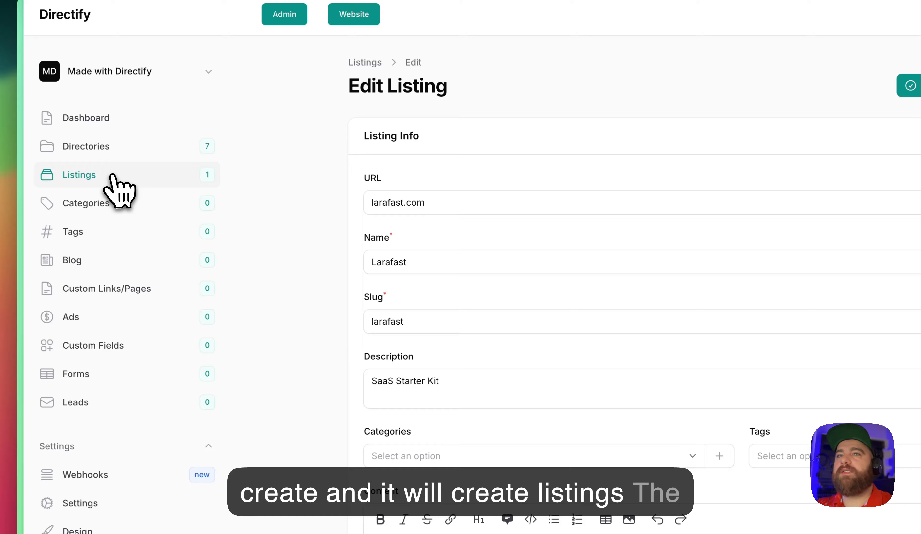
{"action": "left_click", "coordinate": [112, 176]}
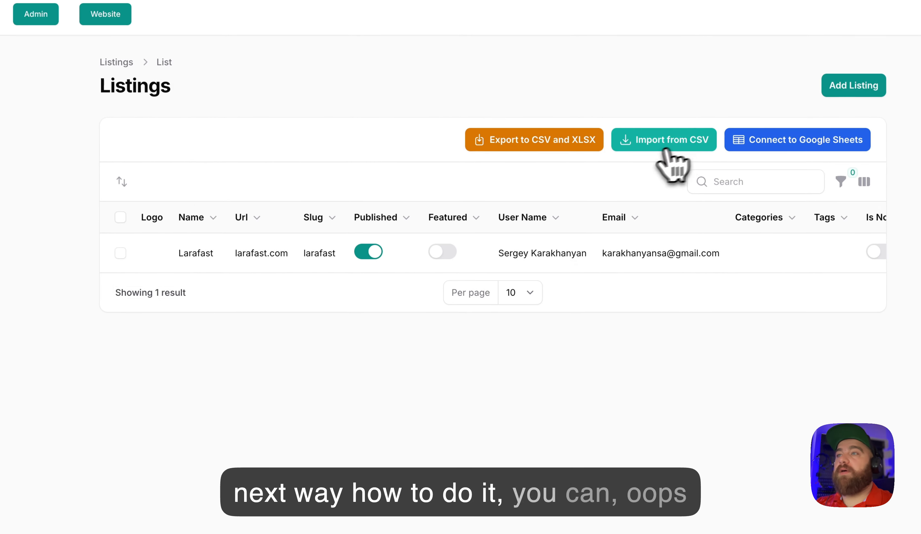
{"action": "left_click", "coordinate": [665, 148]}
{"action": "left_click", "coordinate": [746, 283]}
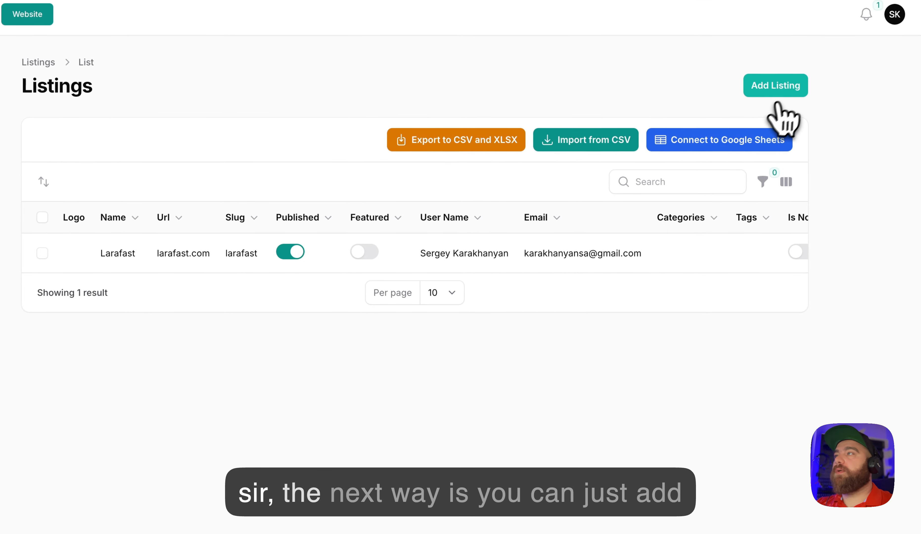
{"action": "left_click", "coordinate": [785, 95]}
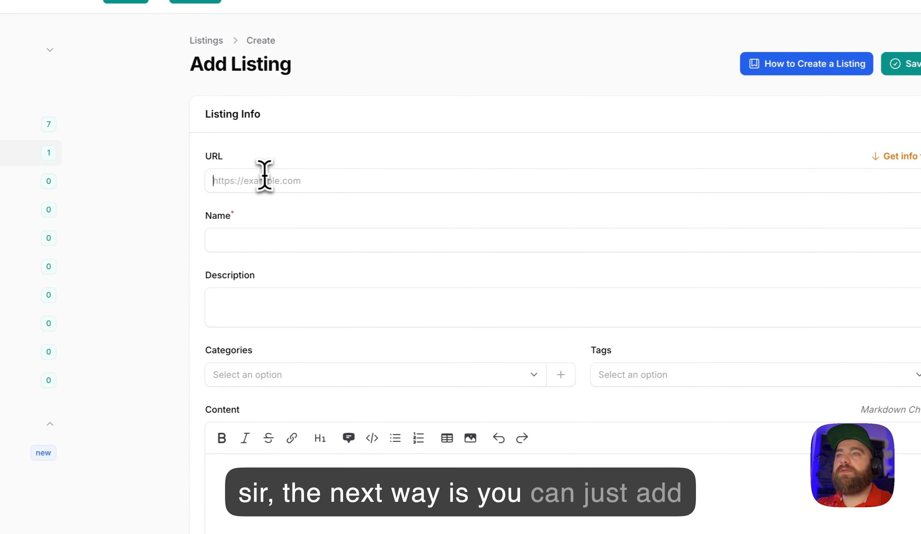
{"action": "left_click", "coordinate": [264, 179]}
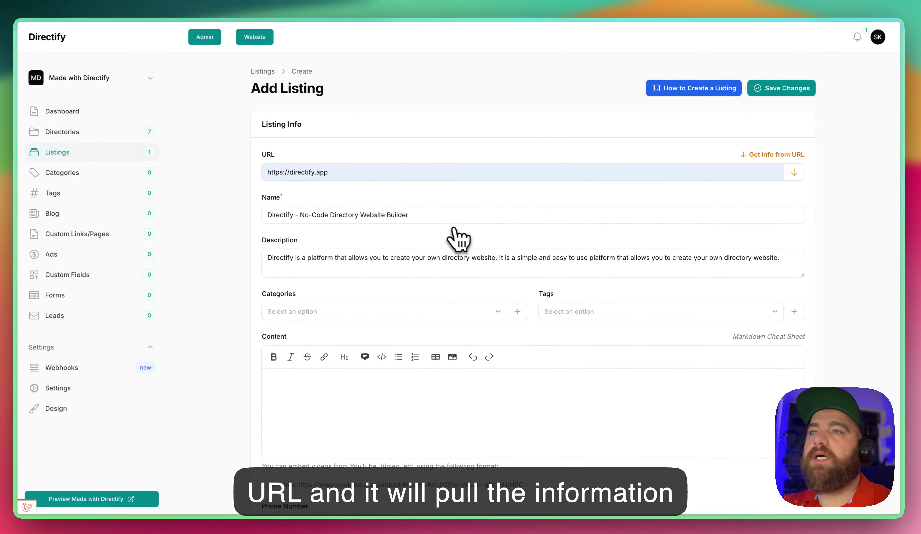
- Examine the listing's pulled information, including the SEO title and description, logo URL and cover image URL
{"action": "scroll", "coordinate": [459, 240], "scroll_direction": "down", "scroll_amount": 15}
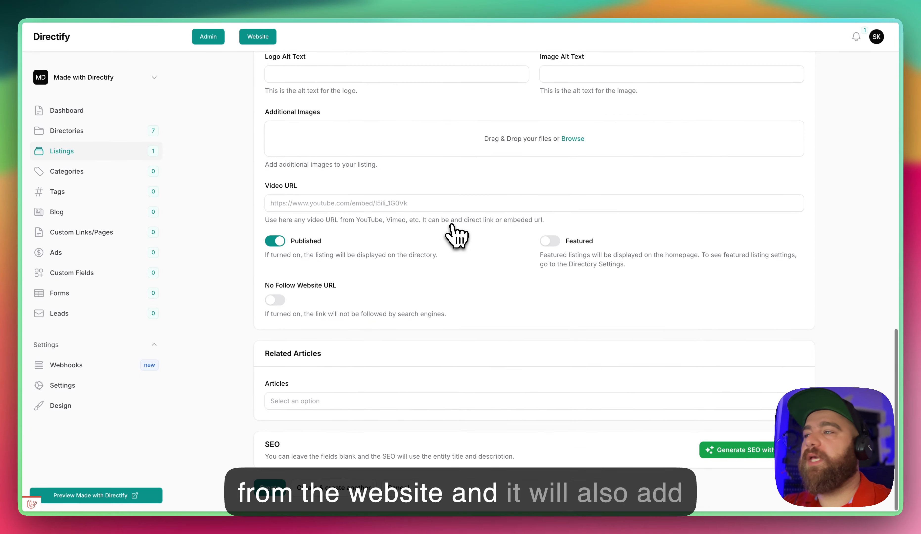
{"action": "scroll", "coordinate": [510, 459], "scroll_direction": "down", "scroll_amount": 3}
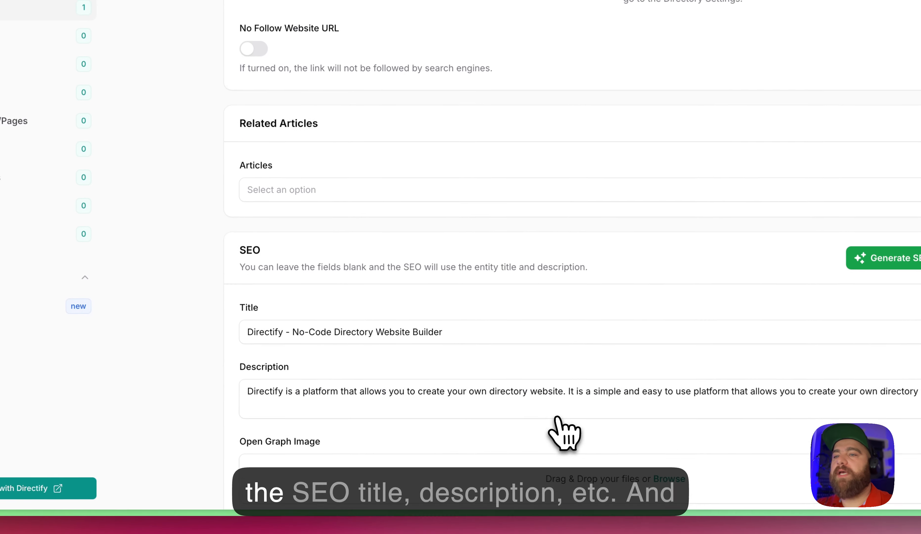
{"action": "scroll", "coordinate": [360, 334], "scroll_direction": "down", "scroll_amount": 5}
{"action": "scroll", "coordinate": [366, 360], "scroll_direction": "up", "scroll_amount": 6}
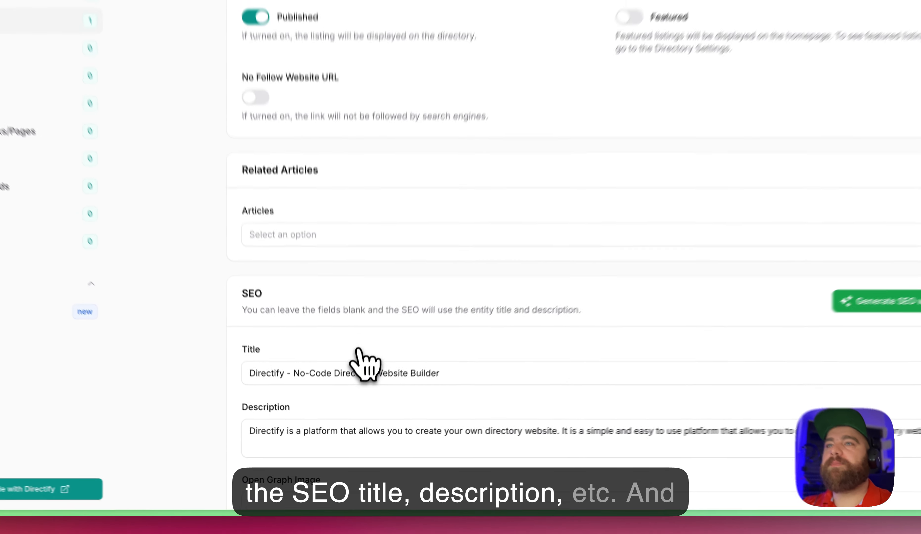
{"action": "scroll", "coordinate": [366, 360], "scroll_direction": "up", "scroll_amount": 5}
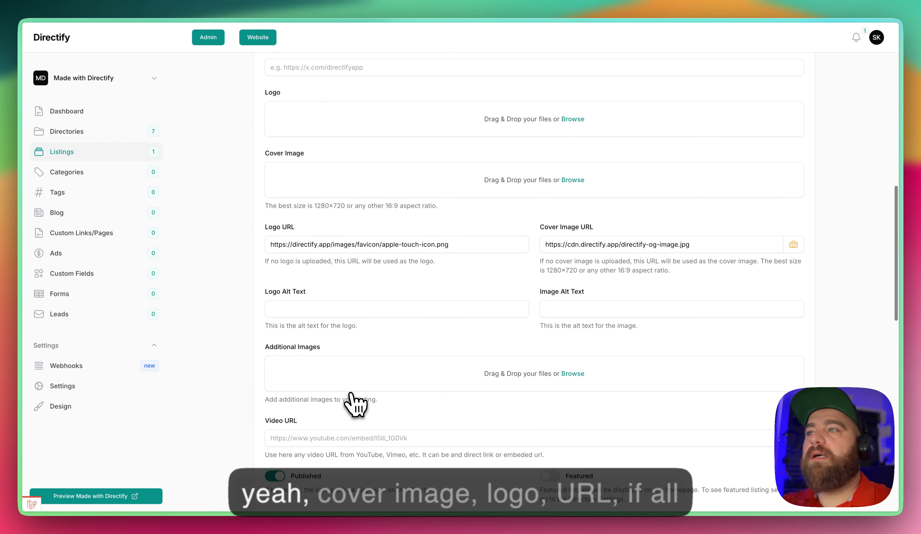
{"action": "scroll", "coordinate": [351, 398], "scroll_direction": "down", "scroll_amount": 1}
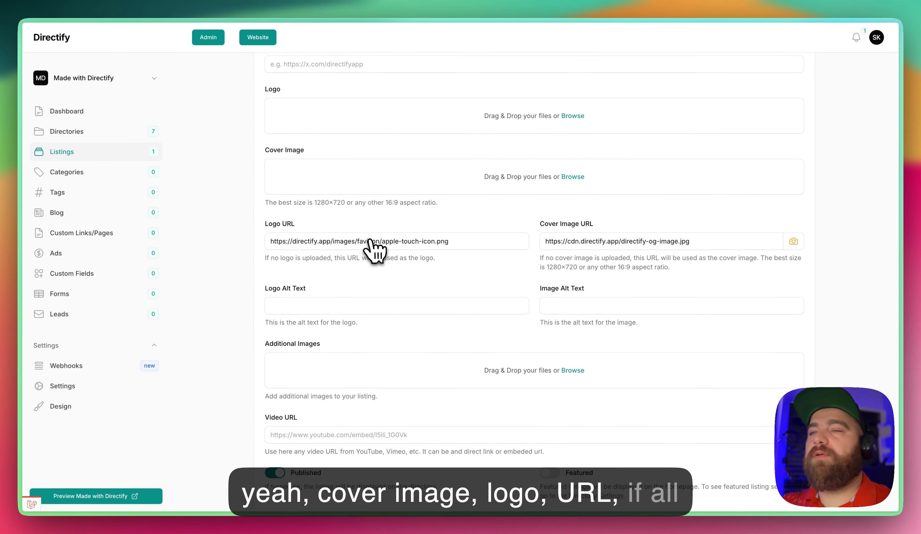
{"action": "scroll", "coordinate": [370, 243], "scroll_direction": "up", "scroll_amount": 3}
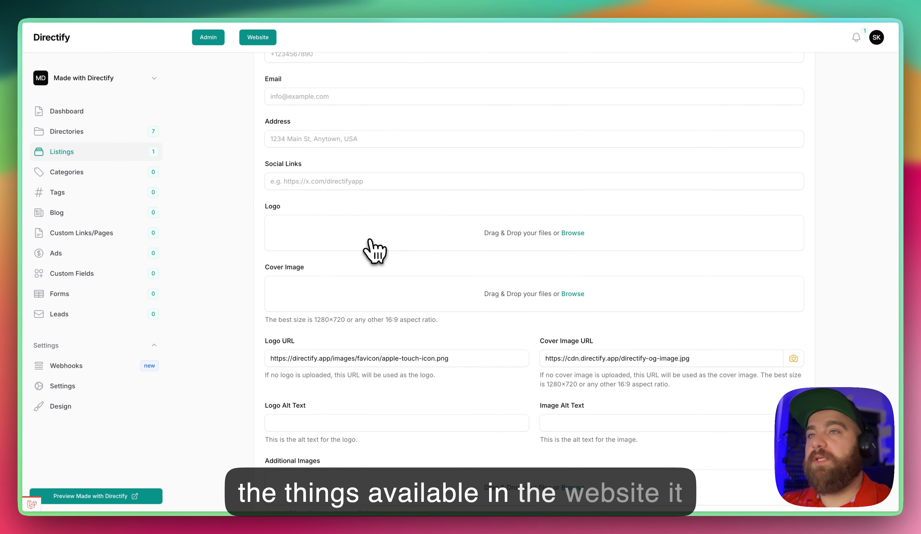
{"action": "scroll", "coordinate": [371, 250], "scroll_direction": "up", "scroll_amount": 10}
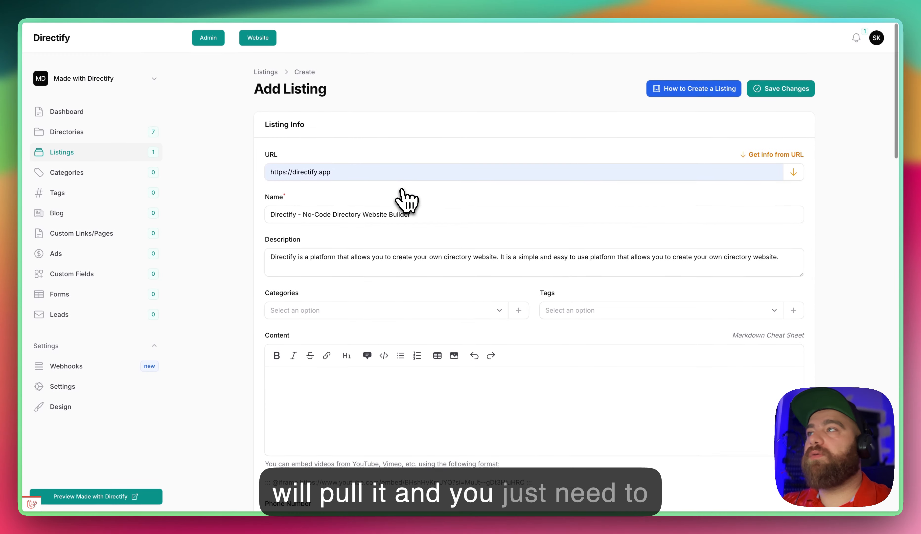
- Save the Directify listing, and bulk-delete both listings from the directory's list of listings
{"action": "left_click", "coordinate": [789, 90]}
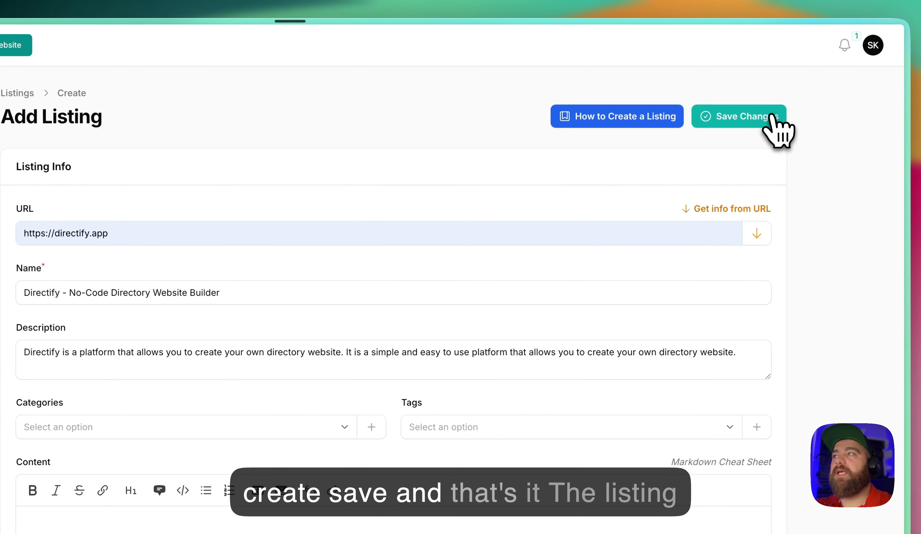
{"action": "left_click", "coordinate": [79, 163]}
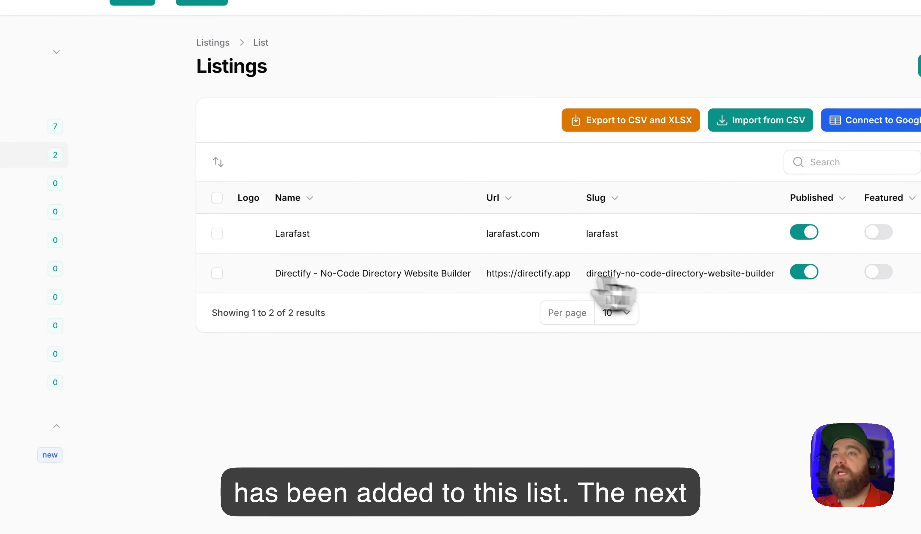
{"action": "left_click", "coordinate": [218, 199]}
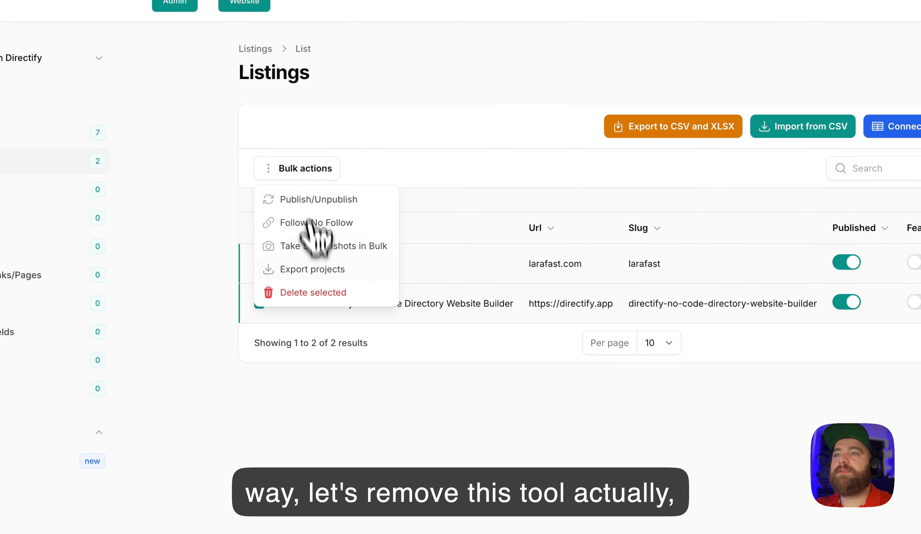
{"action": "left_click", "coordinate": [314, 293]}
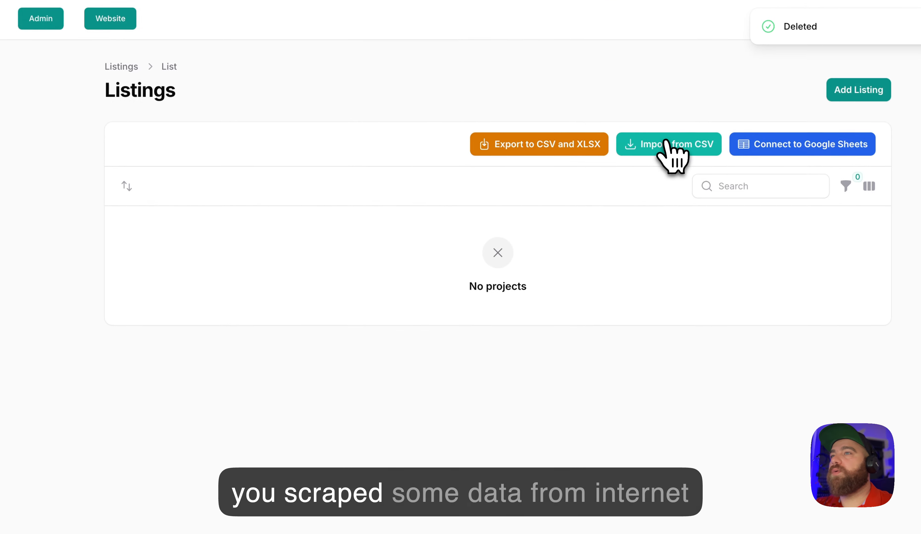
- Start a CSV import of listings and upload the file projects.csv from the Directify folder
{"action": "left_click", "coordinate": [666, 143]}
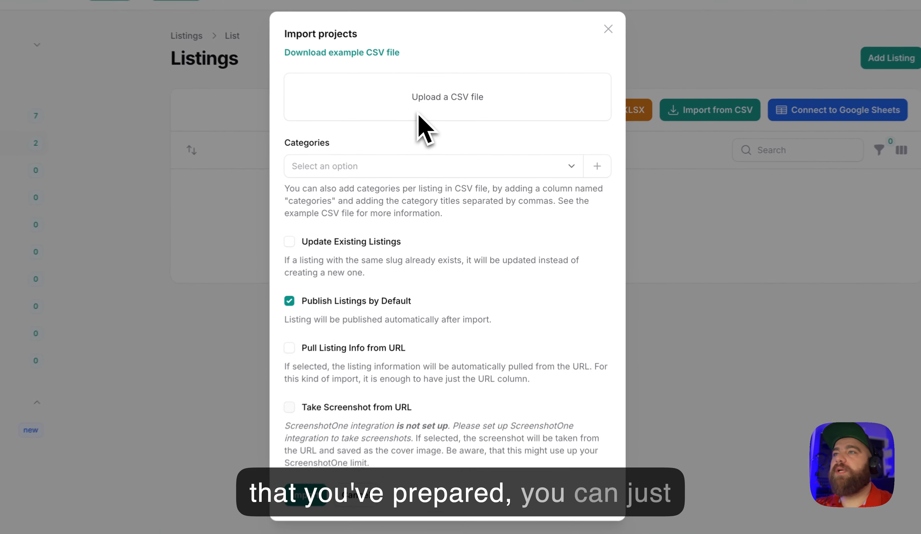
{"action": "left_click", "coordinate": [442, 136]}
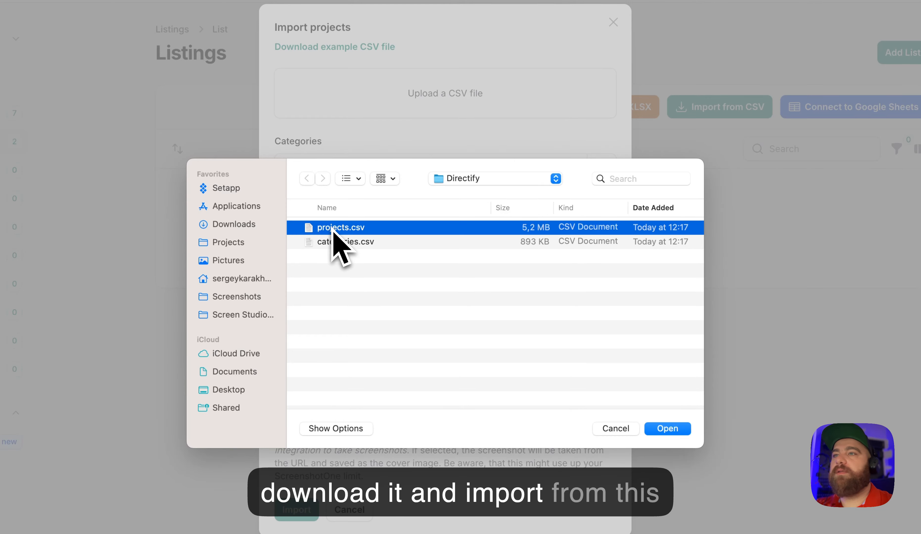
{"action": "left_click", "coordinate": [667, 429]}
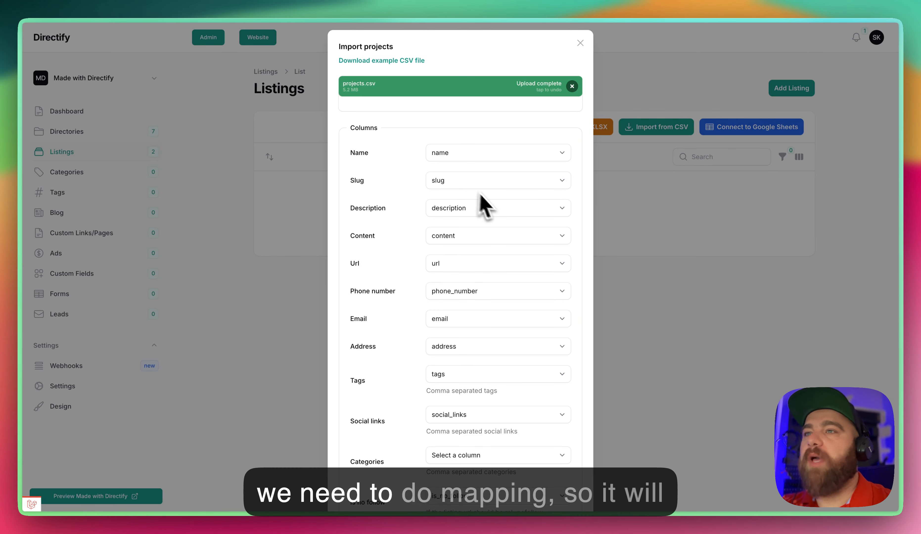
- Map the Seo title to the name column and the Seo description to the description column, and run the CSV import
{"action": "scroll", "coordinate": [440, 181], "scroll_direction": "down", "scroll_amount": 2}
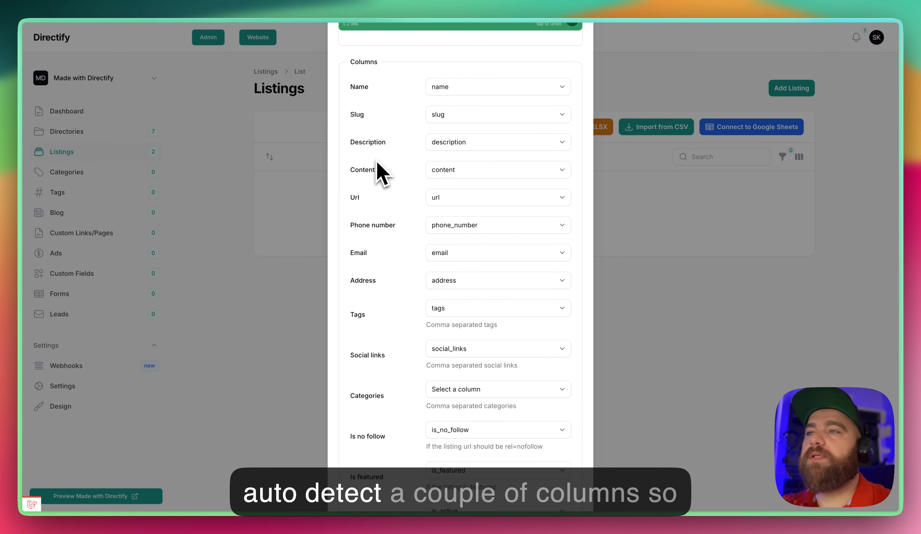
{"action": "scroll", "coordinate": [444, 183], "scroll_direction": "down", "scroll_amount": 4}
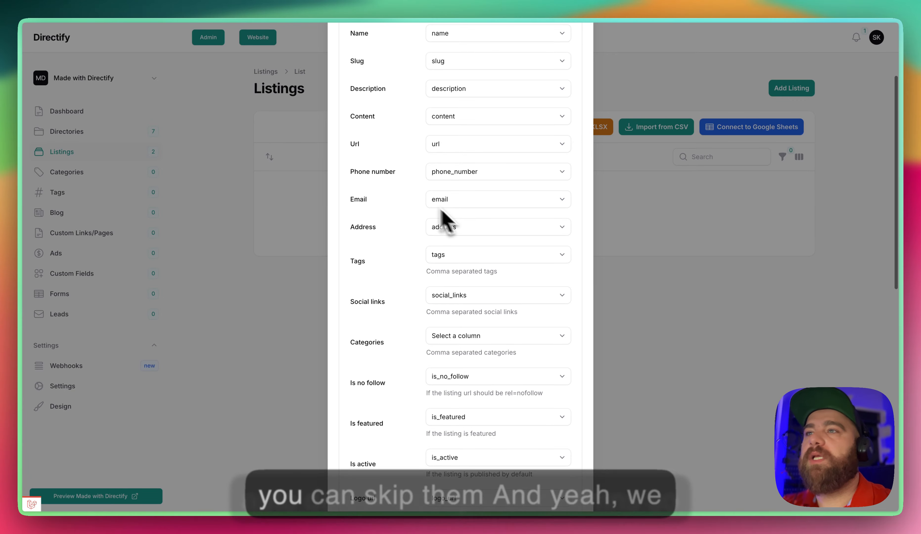
{"action": "scroll", "coordinate": [455, 181], "scroll_direction": "down", "scroll_amount": 2}
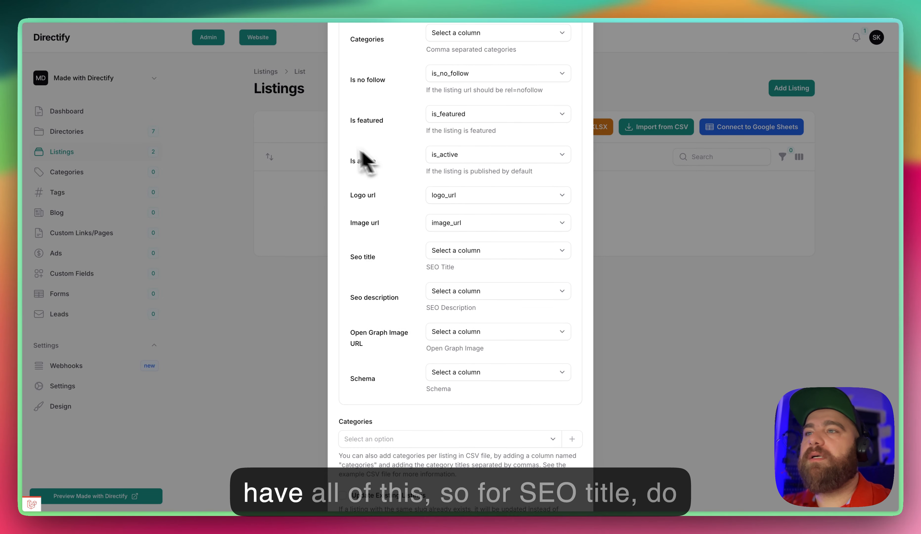
{"action": "scroll", "coordinate": [494, 197], "scroll_direction": "down", "scroll_amount": 1}
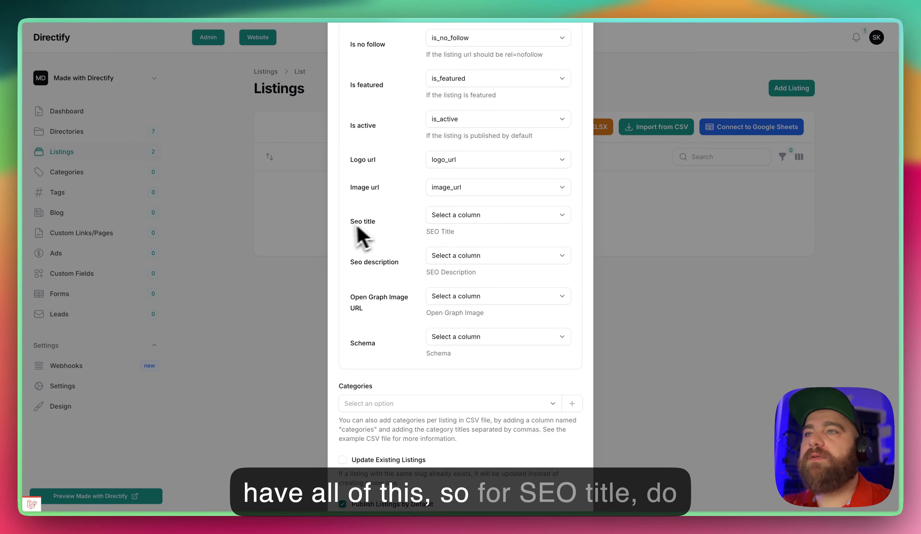
{"action": "left_click", "coordinate": [450, 218]}
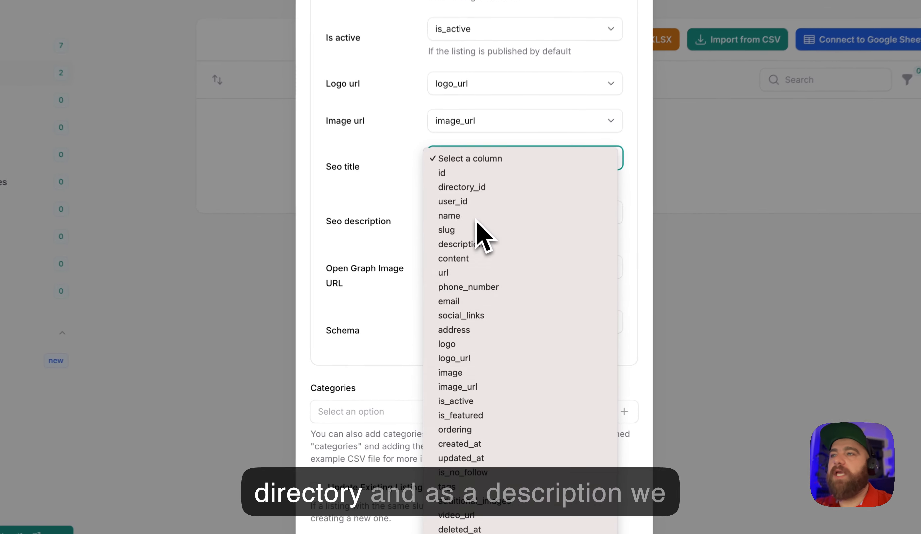
{"action": "left_click", "coordinate": [457, 258]}
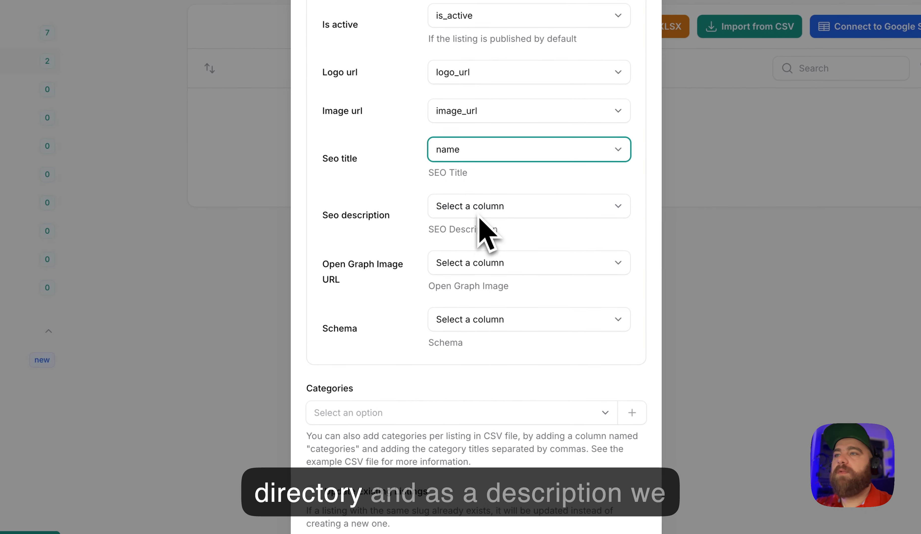
{"action": "left_click", "coordinate": [462, 214]}
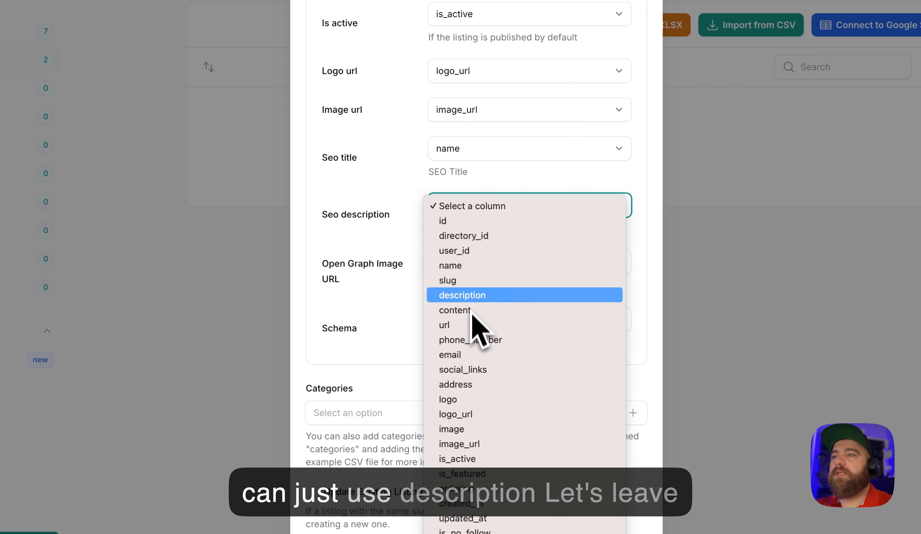
{"action": "left_click", "coordinate": [468, 296]}
{"action": "scroll", "coordinate": [496, 378], "scroll_direction": "down", "scroll_amount": 3}
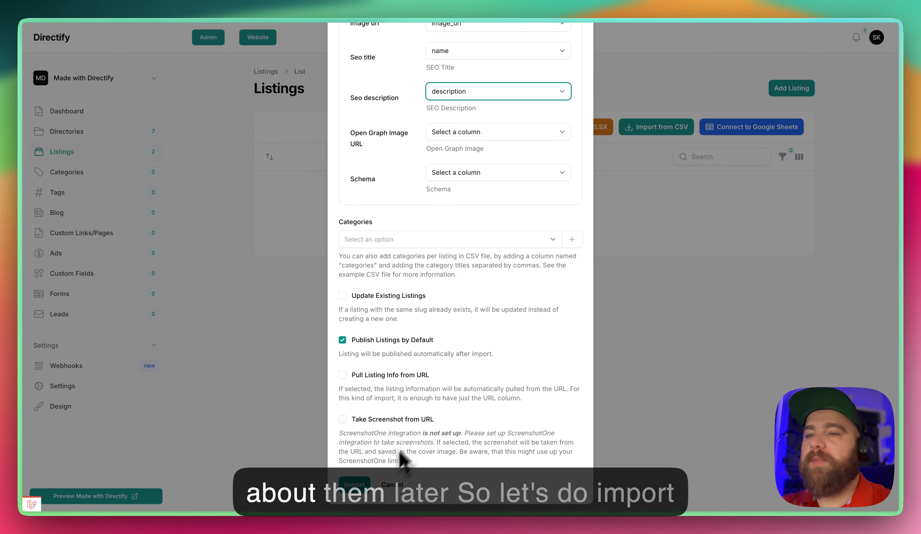
{"action": "left_click", "coordinate": [365, 486]}
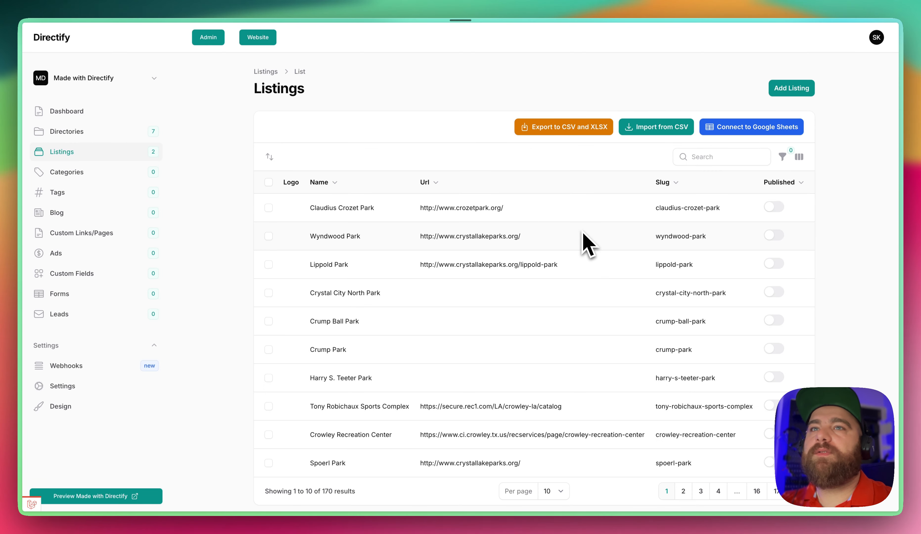
- Preview the Made with Directify website, look through its imported listings, and return to the directory's admin listings
{"action": "scroll", "coordinate": [393, 226], "scroll_direction": "down", "scroll_amount": 1}
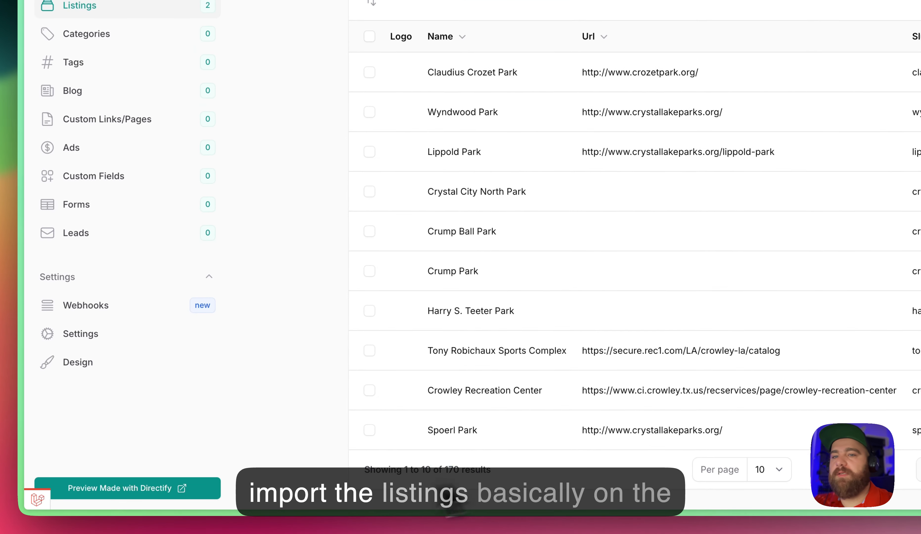
{"action": "left_click", "coordinate": [96, 492]}
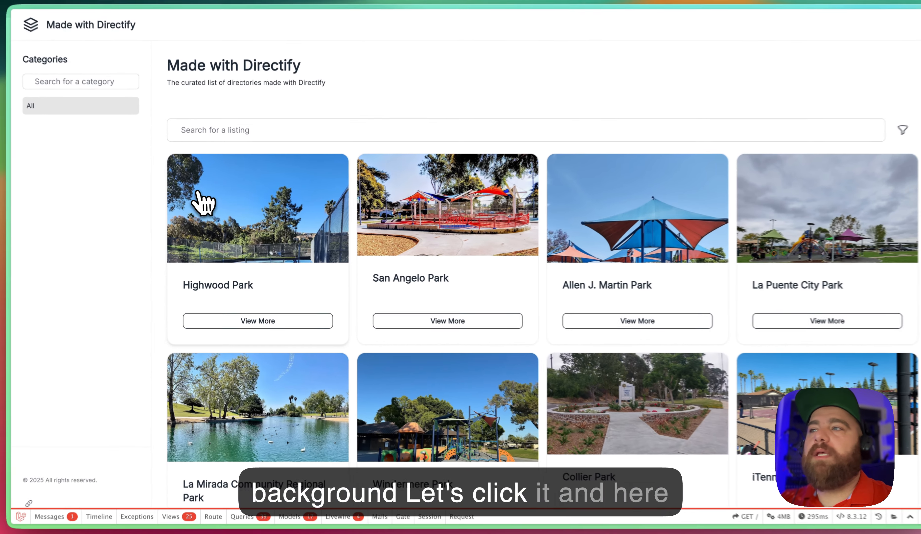
{"action": "scroll", "coordinate": [565, 242], "scroll_direction": "down", "scroll_amount": 8}
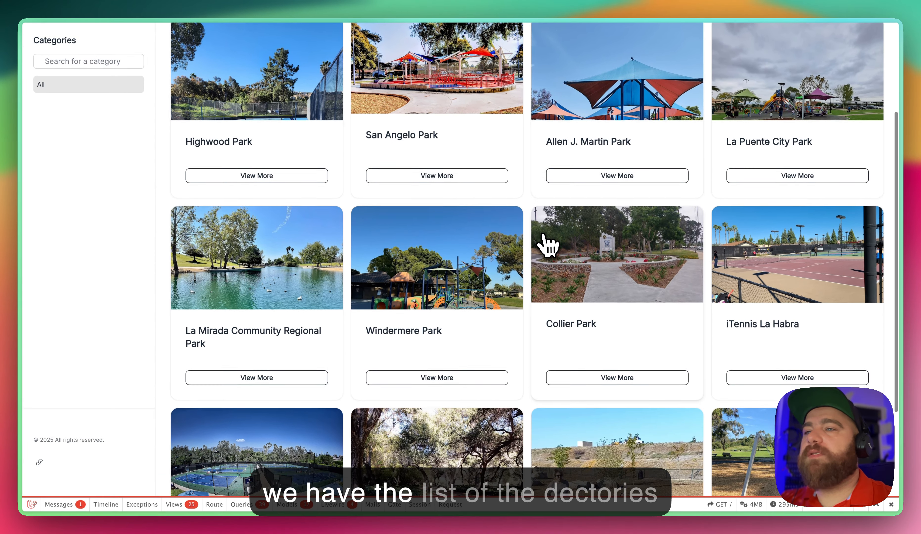
{"action": "scroll", "coordinate": [547, 244], "scroll_direction": "up", "scroll_amount": 8}
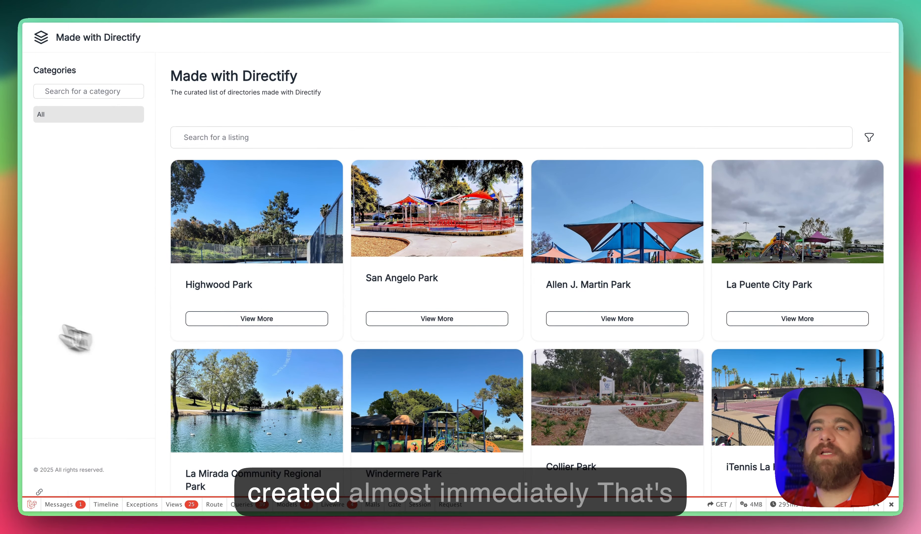
{"action": "mouse_move", "coordinate": [29, 308]}
{"action": "left_click", "coordinate": [70, 195]}
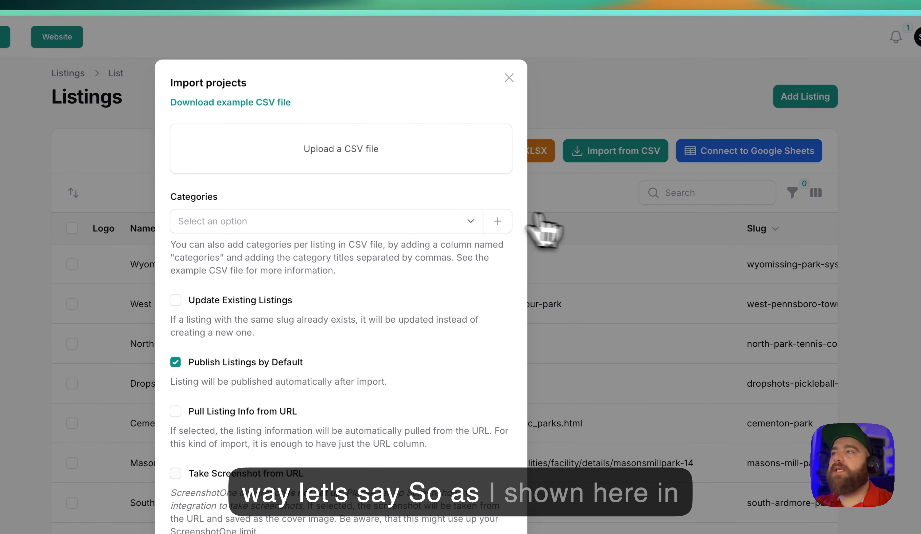
- Review the CSV import options, including pulling listing info from URLs, and close the import dialog without importing
{"action": "left_click", "coordinate": [544, 229]}
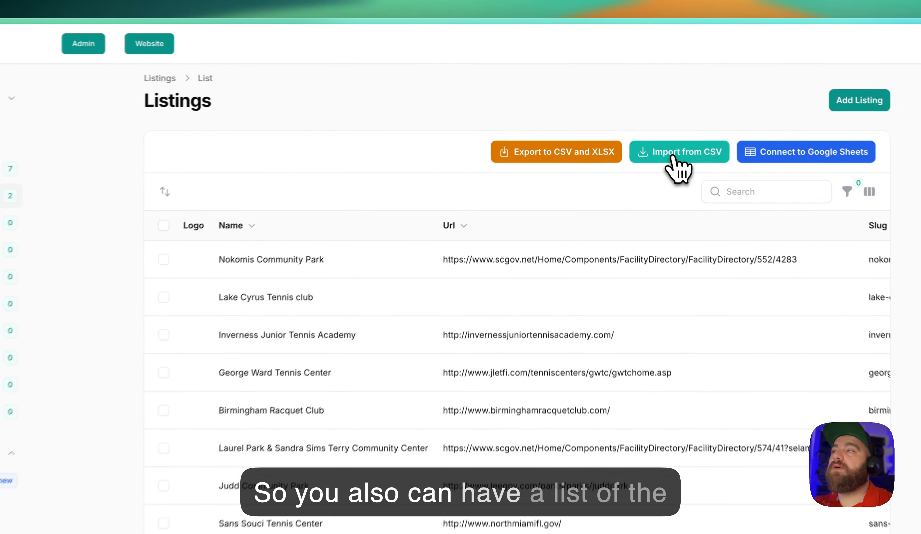
{"action": "left_click", "coordinate": [657, 118]}
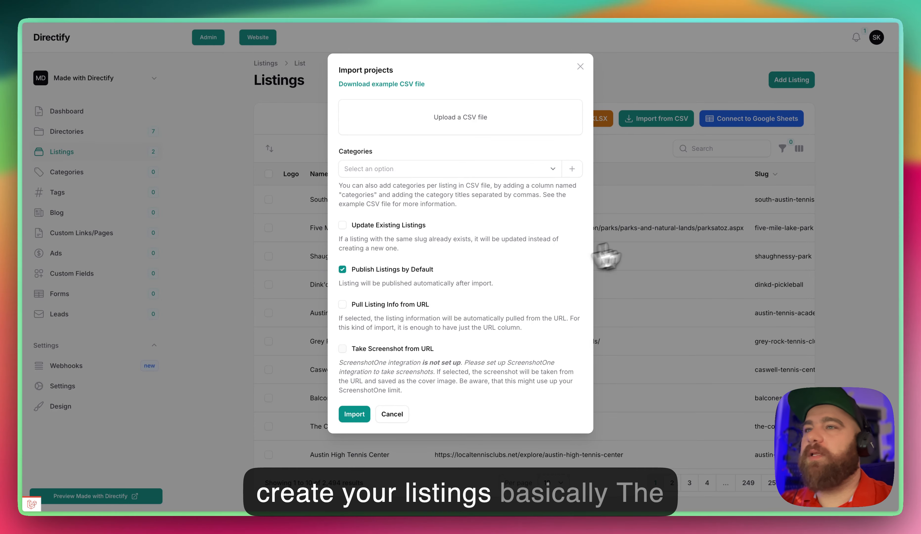
{"action": "left_click", "coordinate": [606, 257]}
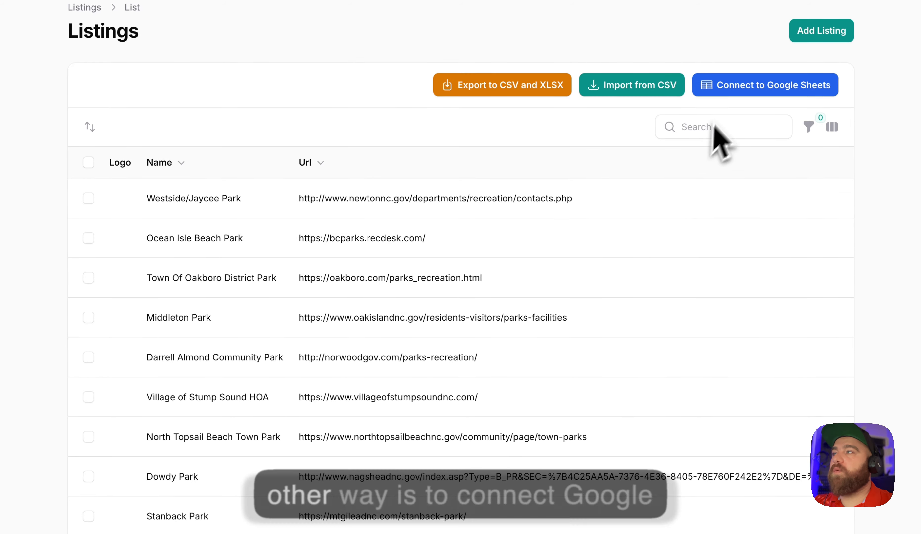
- Start the Google Sheets connection for the listings, choose the Google account and authorize Directify's access to it
{"action": "left_click", "coordinate": [731, 95]}
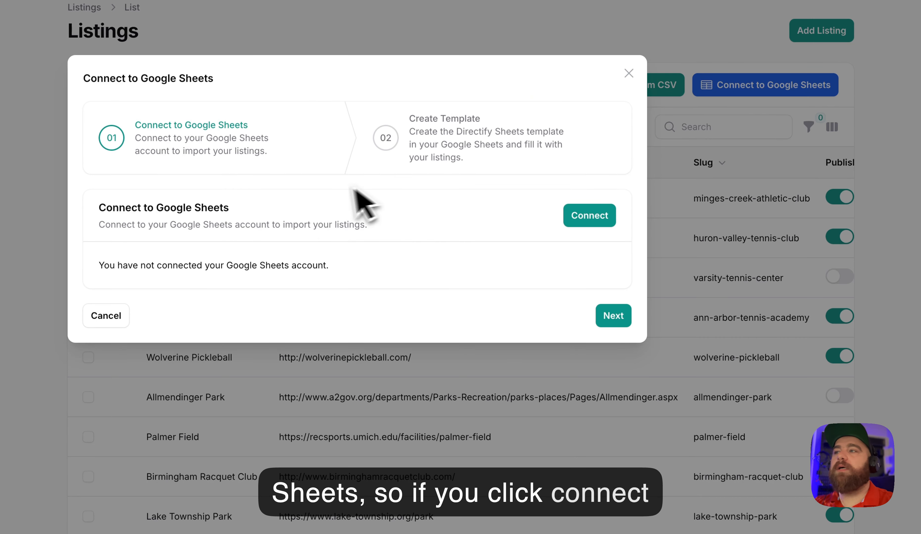
{"action": "left_click", "coordinate": [590, 220]}
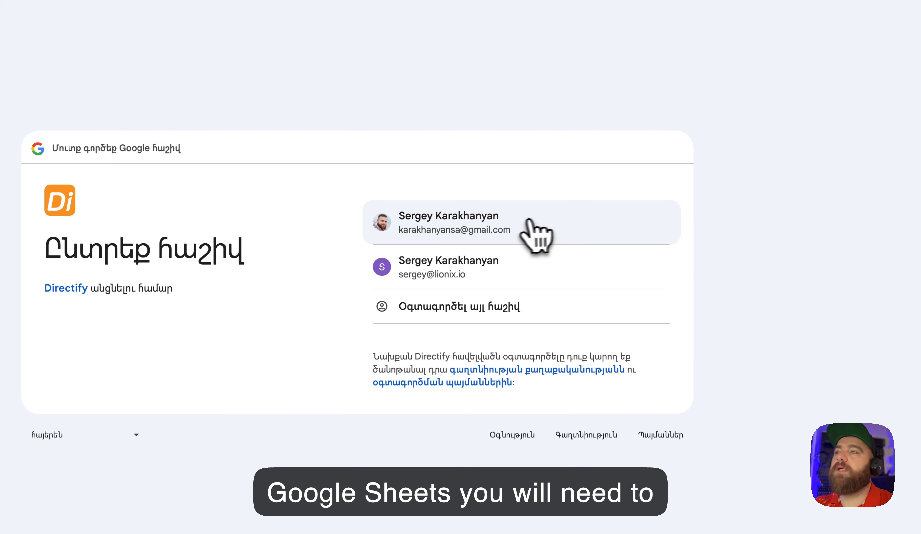
{"action": "left_click", "coordinate": [510, 237]}
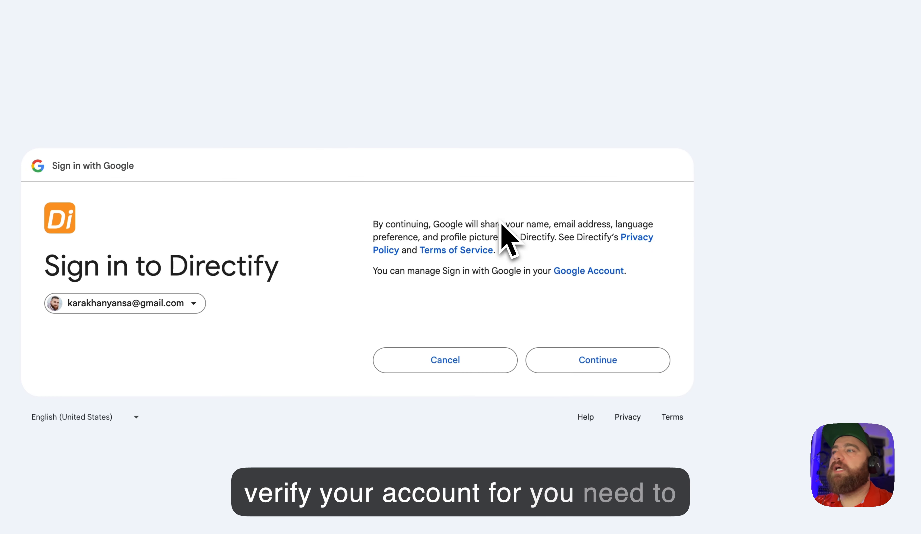
{"action": "left_click", "coordinate": [602, 364]}
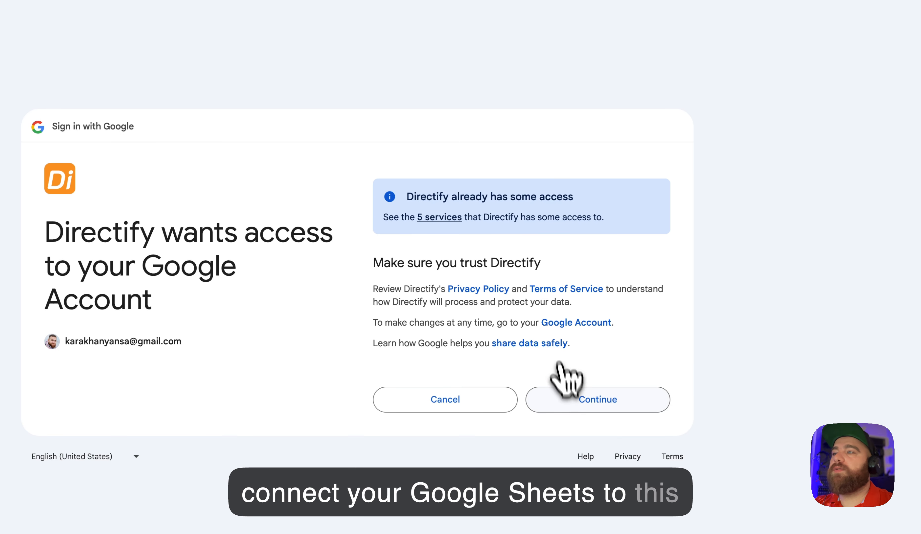
{"action": "left_click", "coordinate": [573, 400]}
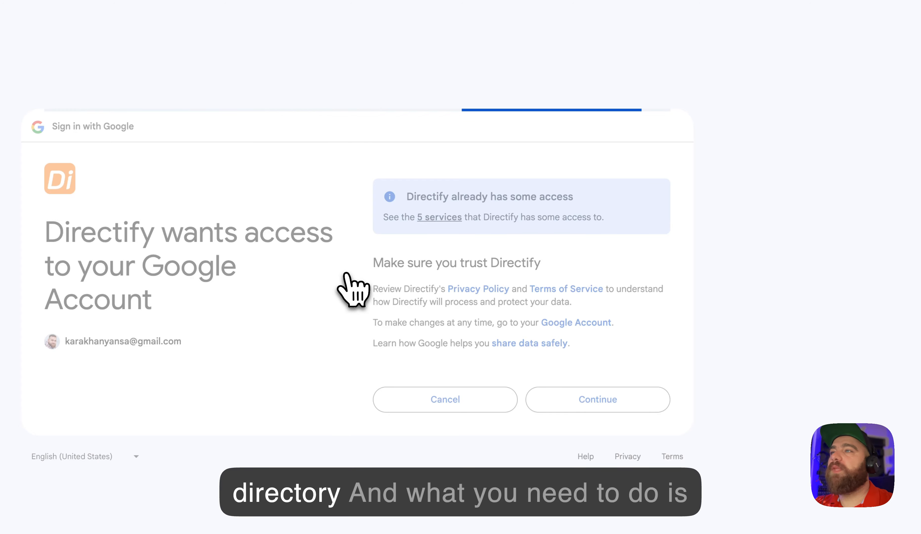
- Create the recommended Directify template in Google Sheets and submit it as the directory's connected sheet
{"action": "left_click", "coordinate": [749, 104]}
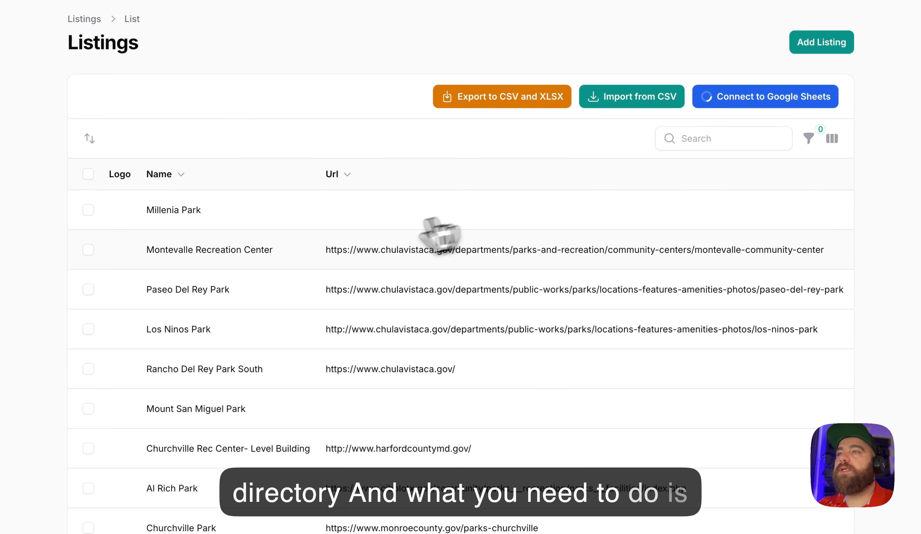
{"action": "left_click", "coordinate": [597, 317]}
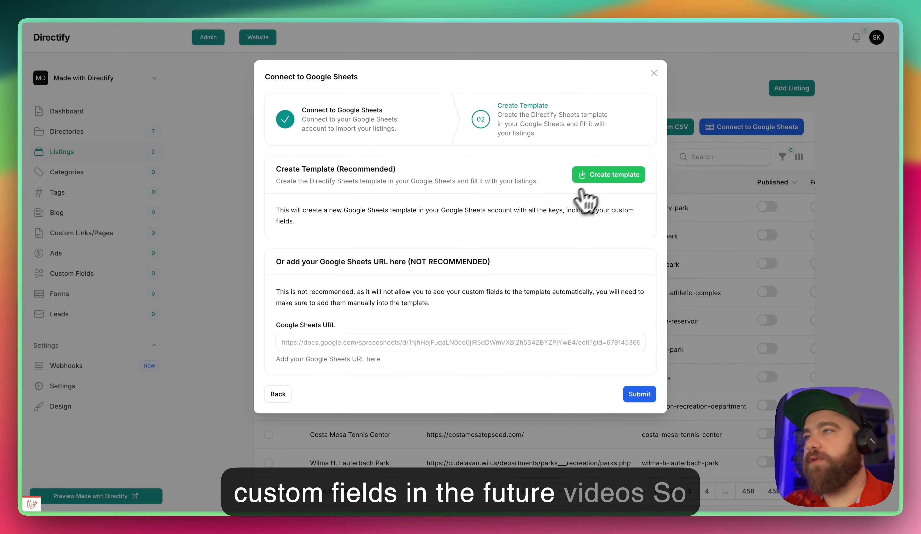
{"action": "left_click", "coordinate": [596, 179]}
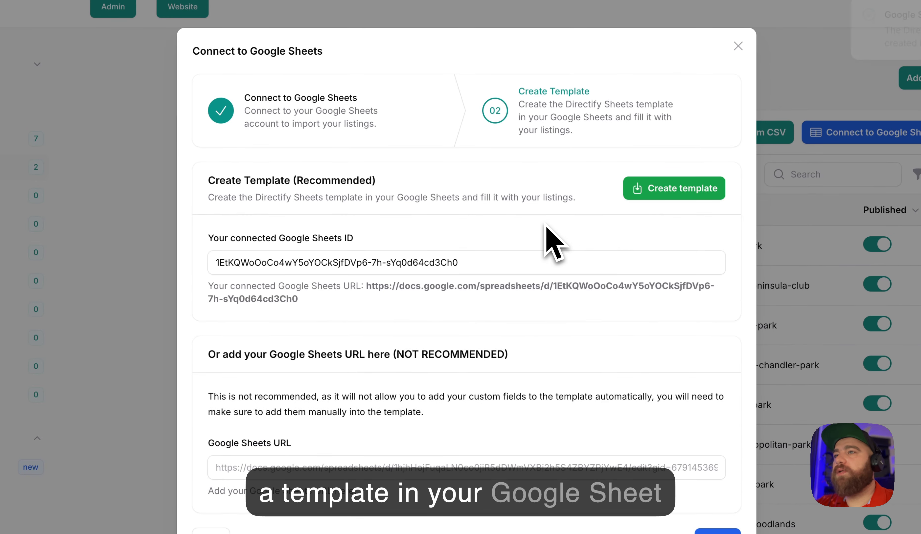
{"action": "double_click", "coordinate": [488, 267]}
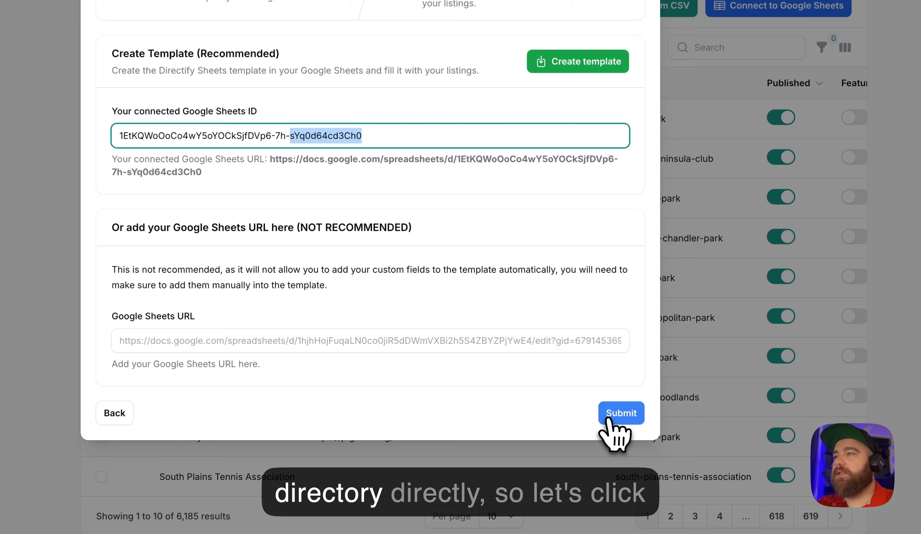
{"action": "left_click", "coordinate": [608, 420]}
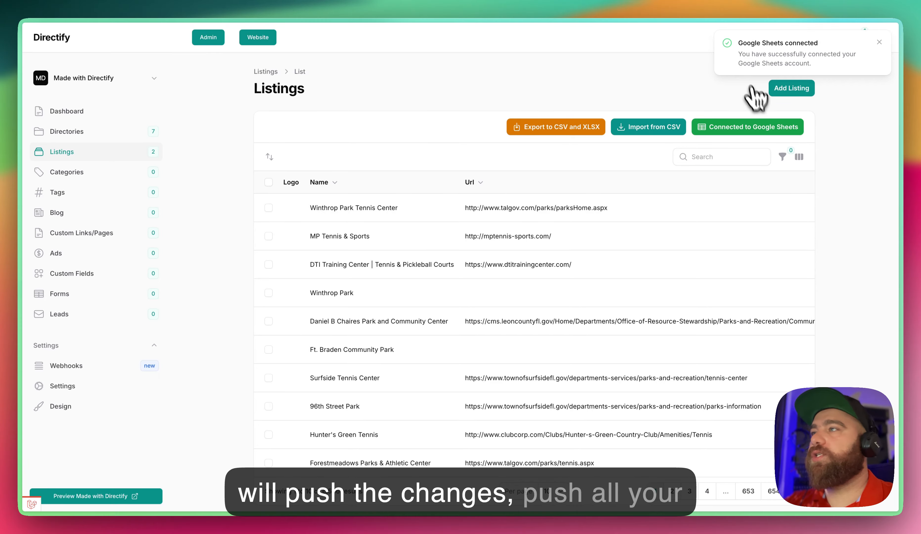
- Check the connected Directify template spreadsheet, return to the Google Sheets sync settings and push the listings to the sheet
{"action": "left_click", "coordinate": [762, 126]}
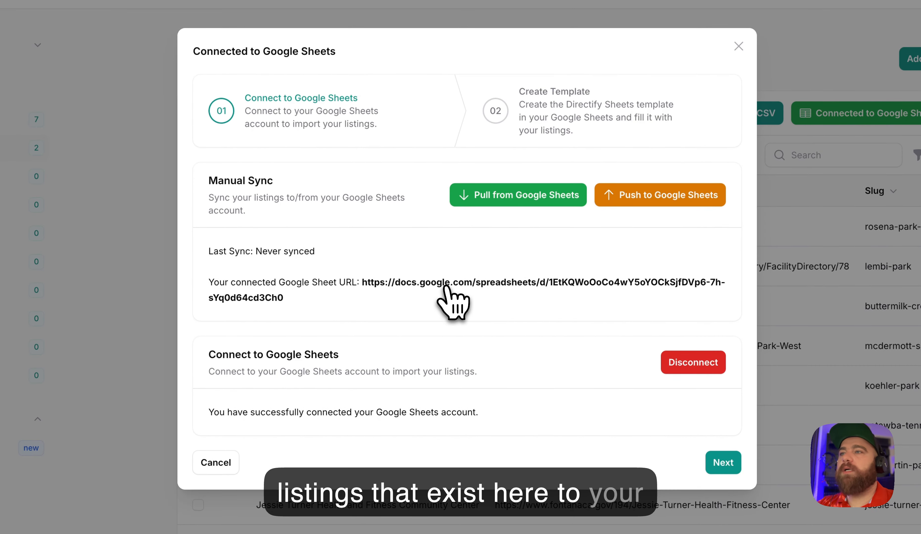
{"action": "mouse_move", "coordinate": [15, 303]}
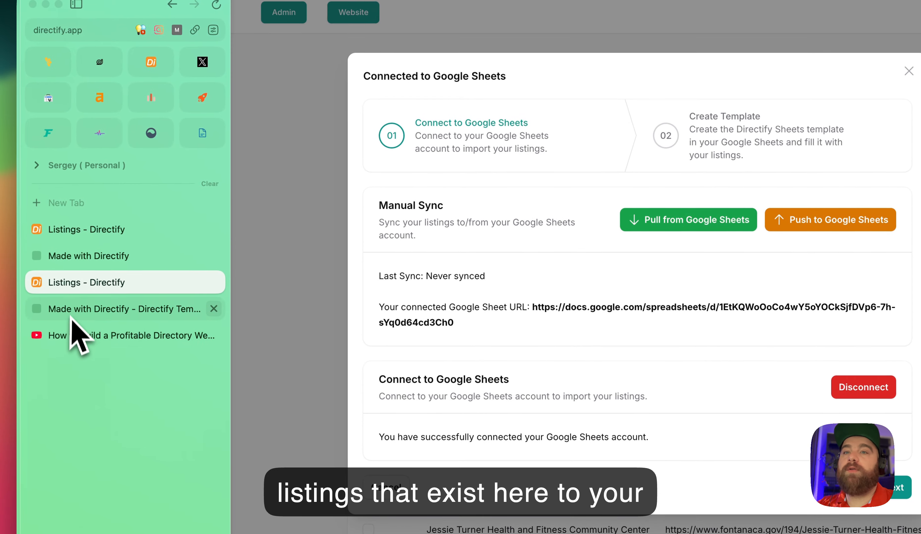
{"action": "left_click", "coordinate": [81, 310]}
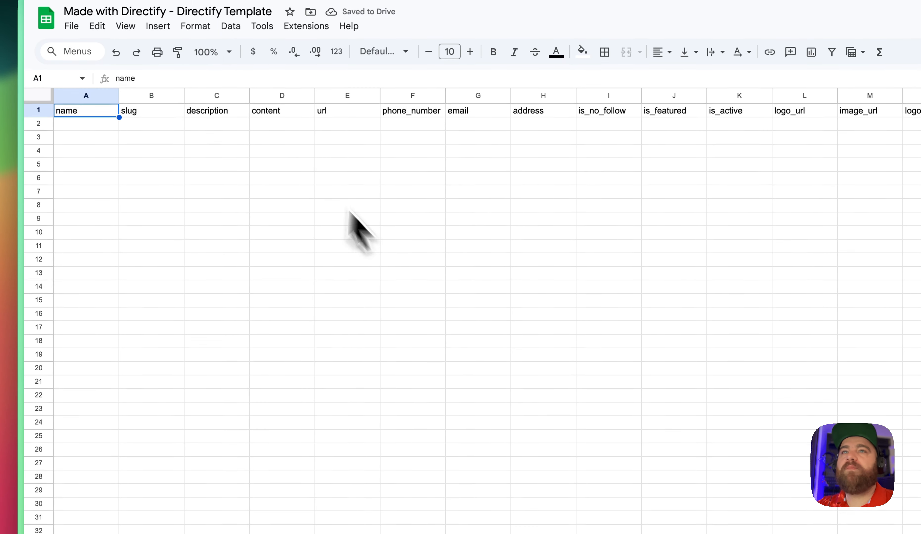
{"action": "mouse_move", "coordinate": [23, 214]}
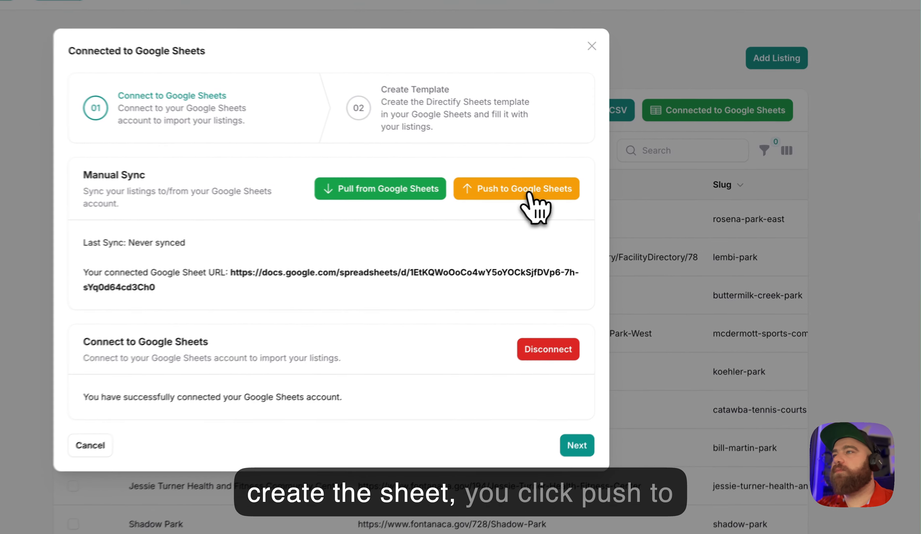
{"action": "left_click", "coordinate": [514, 198]}
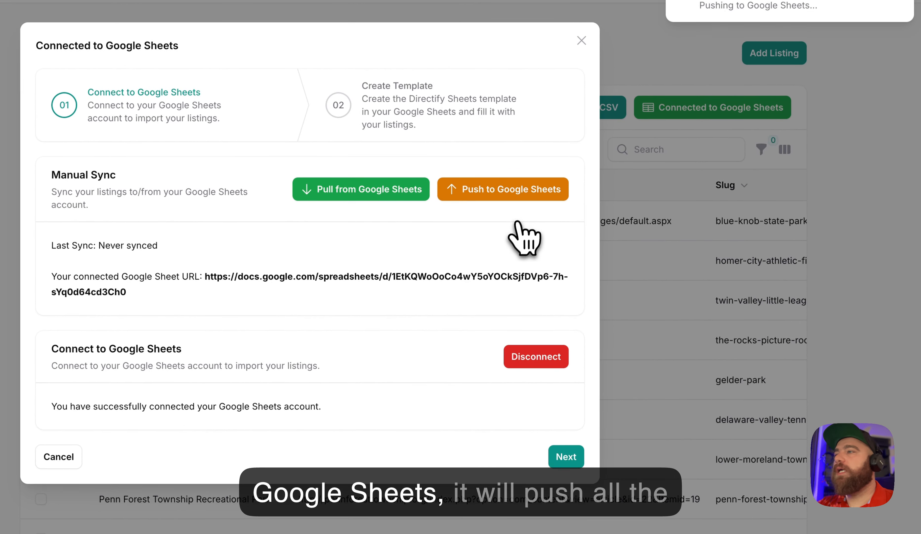